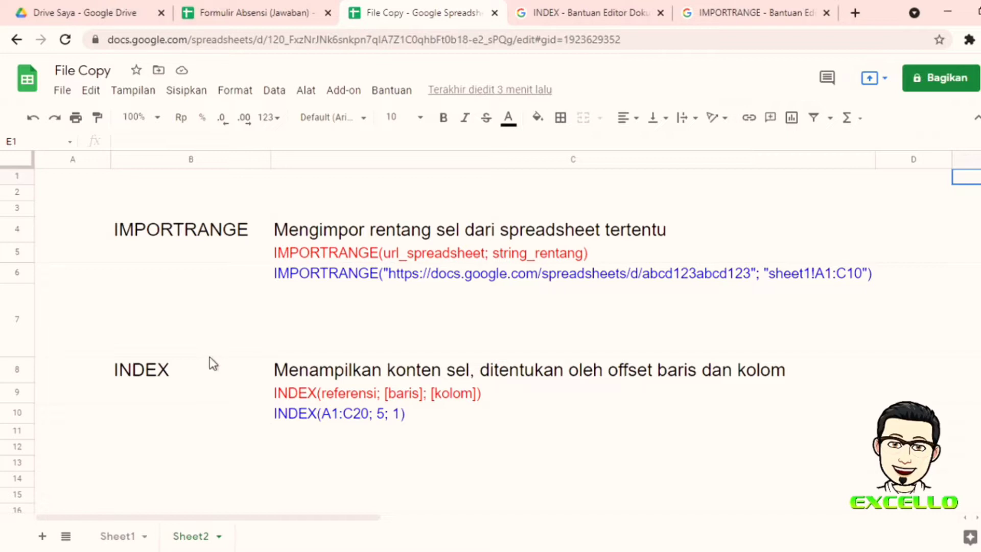
left_click(587, 16)
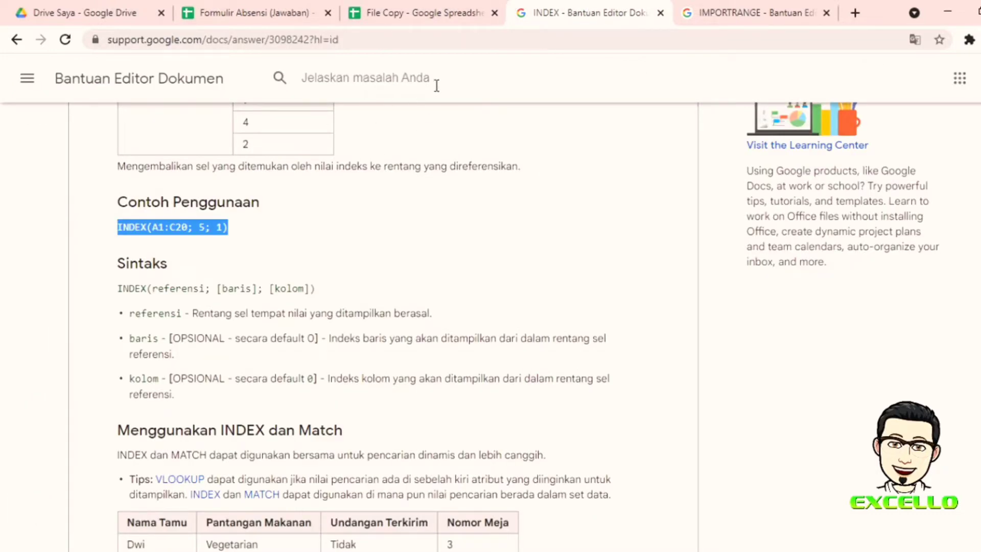
left_click(357, 77)
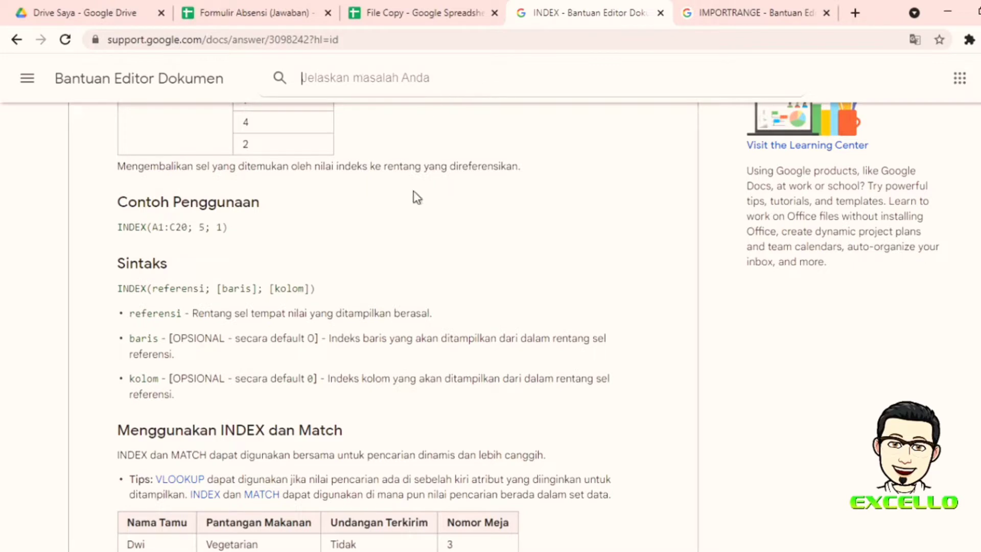
scroll(332, 243, "up", 4)
scroll(410, 225, "up", 8)
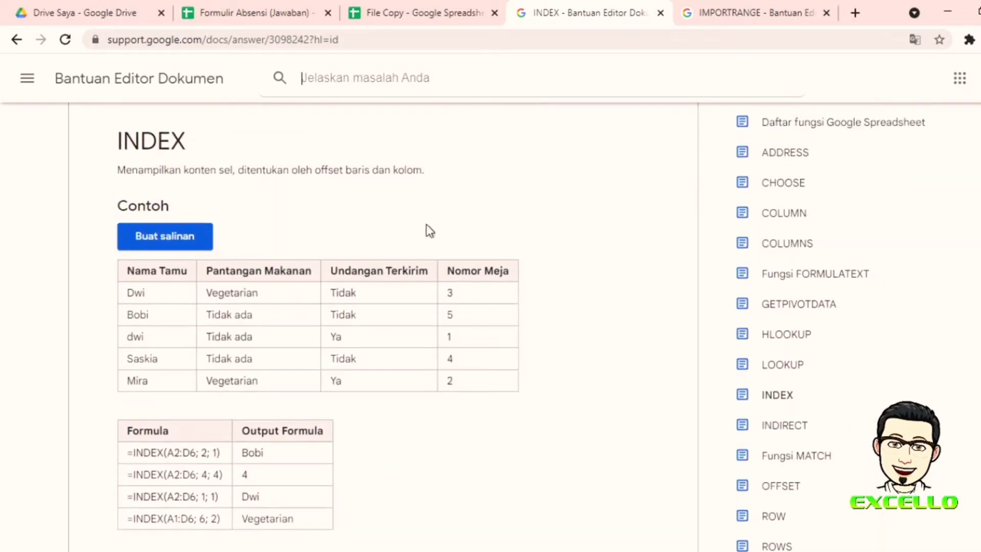
left_click(754, 14)
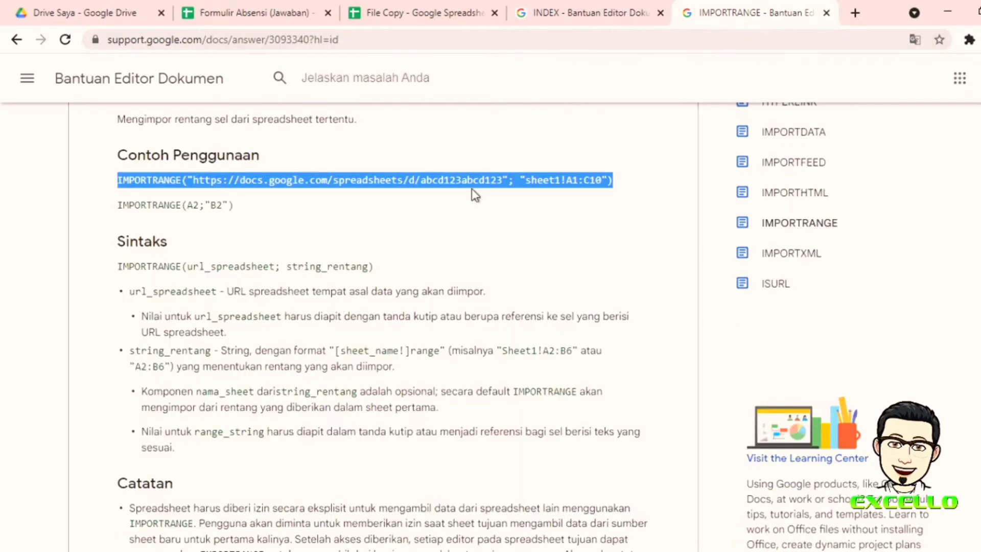
left_click(425, 231)
scroll(468, 179, "up", 3)
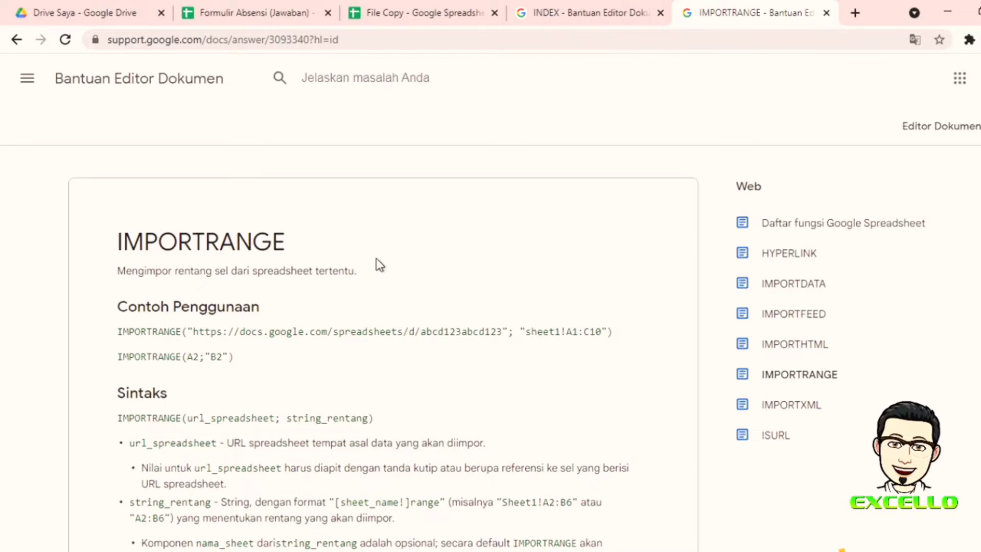
scroll(389, 251, "down", 3)
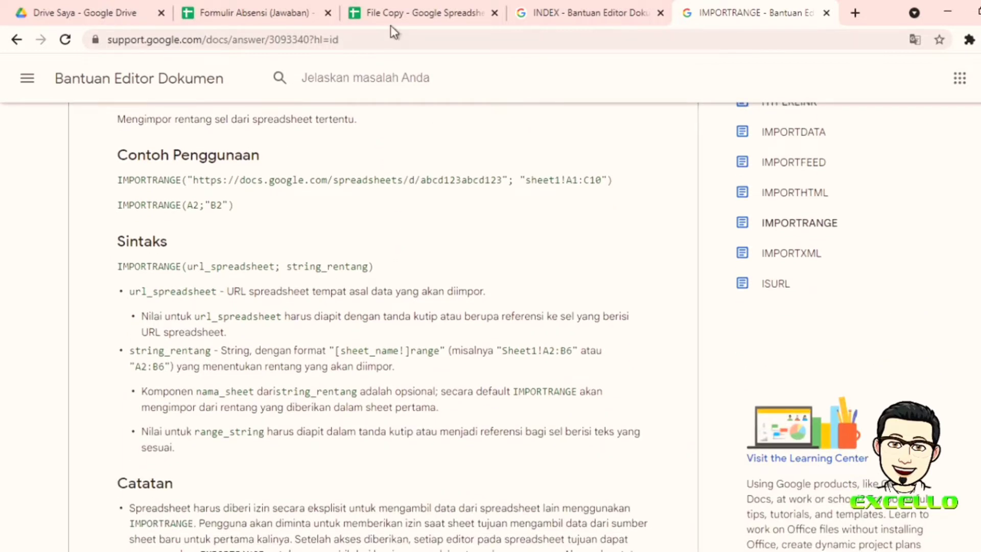
left_click(407, 14)
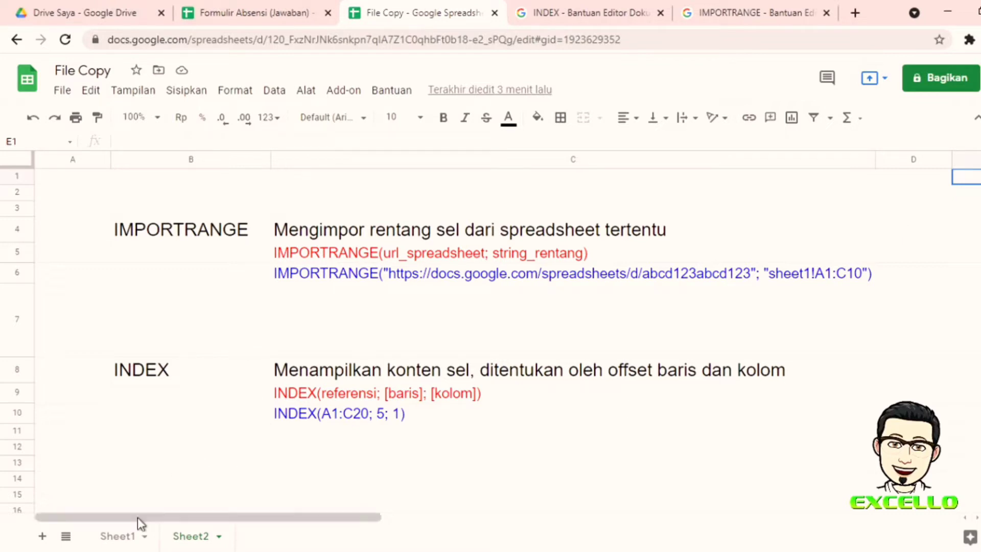
Step: Review File Copy's empty Sheet1 and Sheet2 notes, then open Formulir Absensi (Jawaban)'s Bagikan settings
left_click(120, 535)
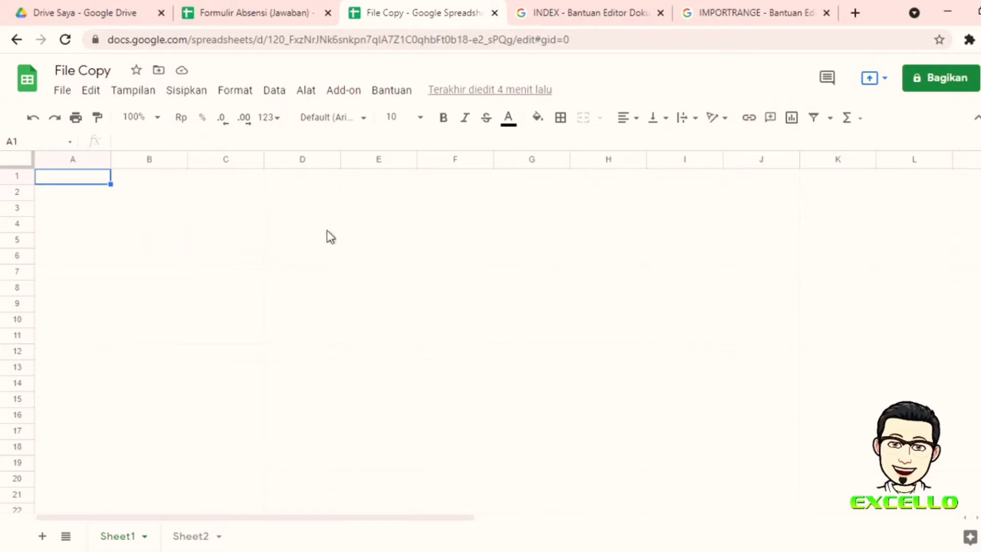
left_click(240, 13)
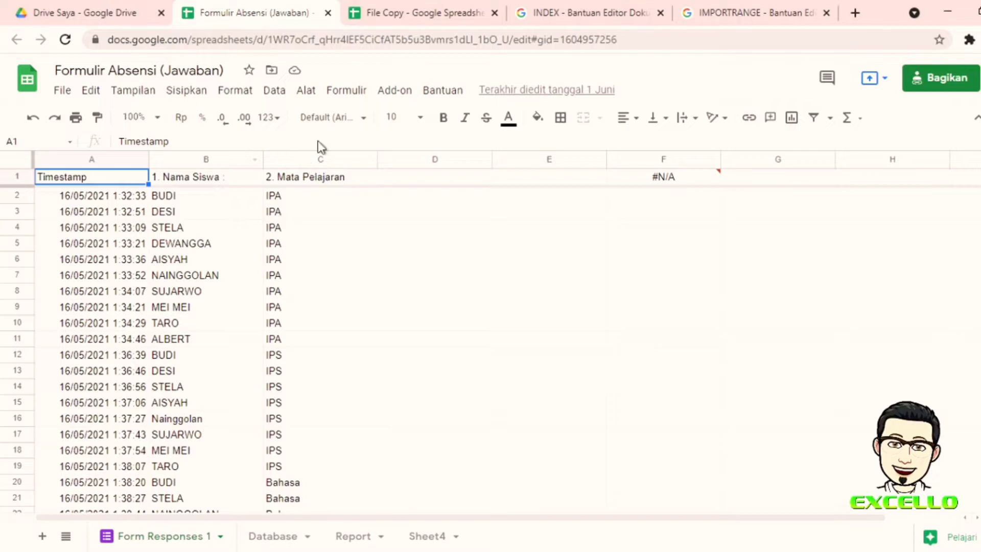
left_click(406, 17)
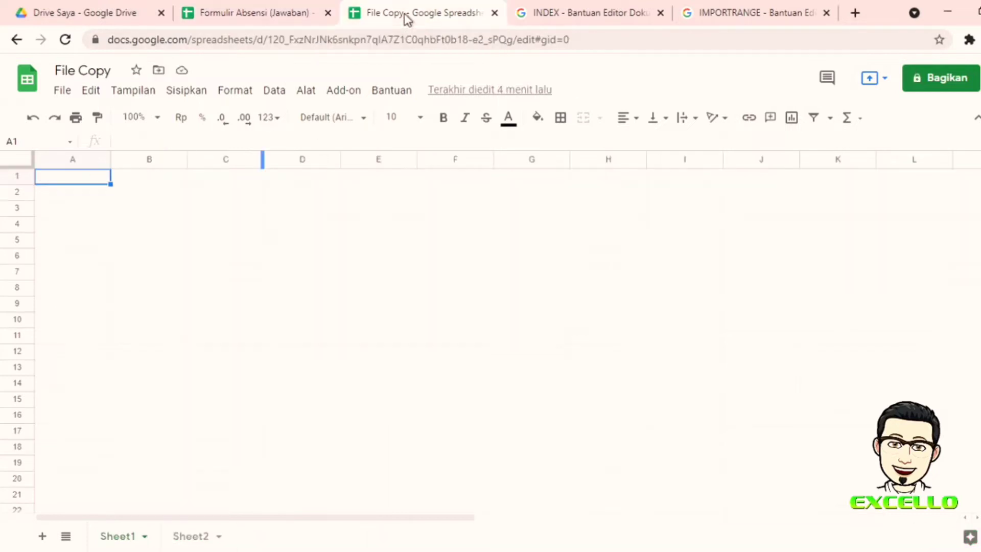
left_click(194, 536)
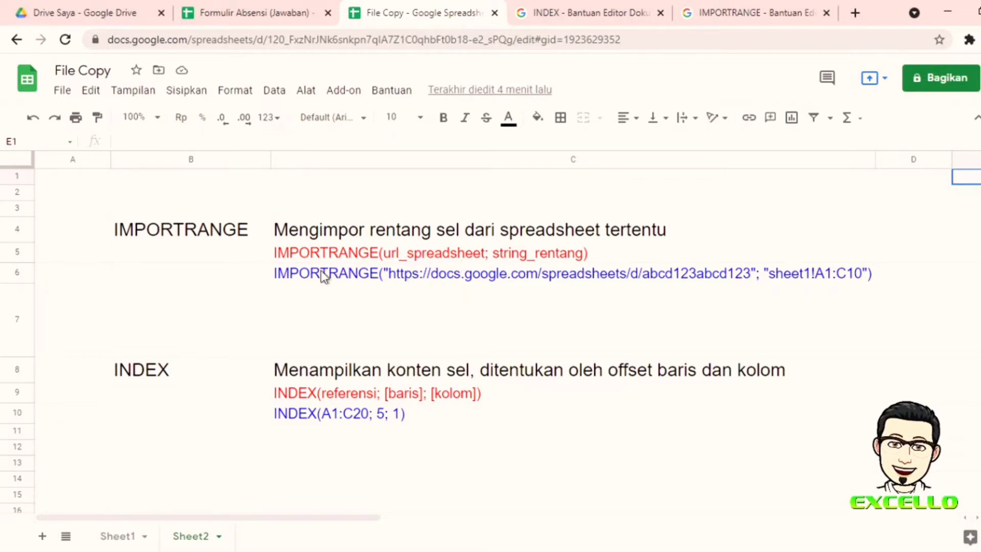
left_click(234, 16)
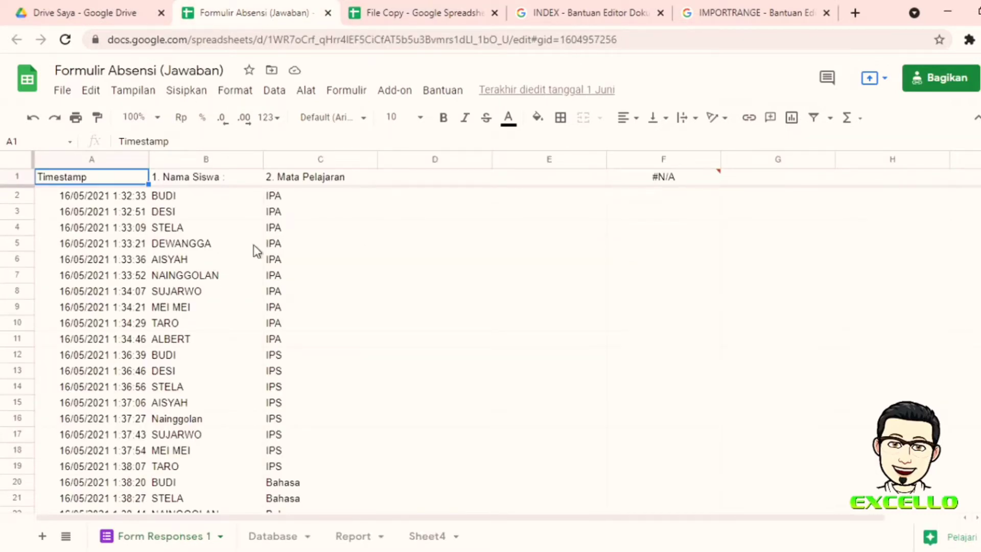
left_click(933, 81)
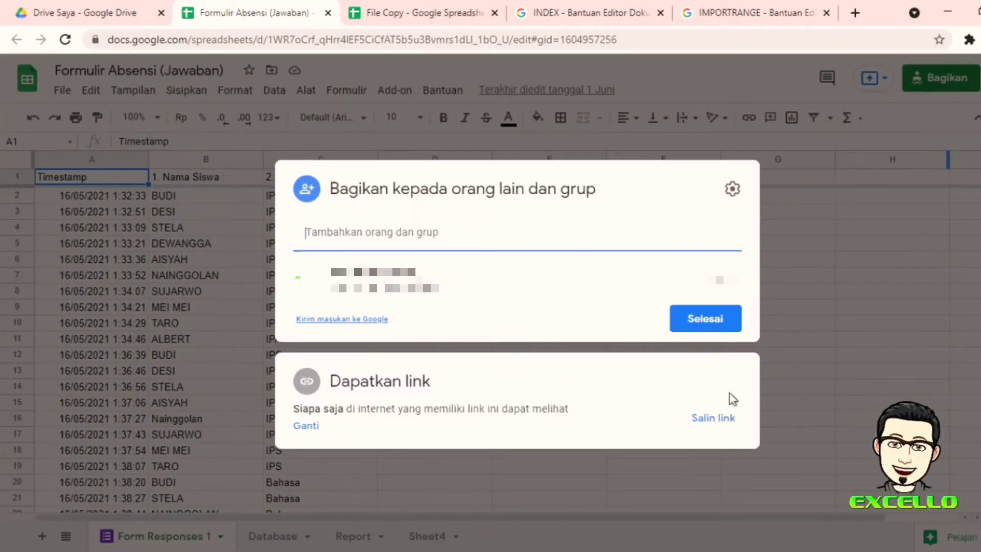
Step: Keep link access at Pengakses lihat-saja, copy the share link, and finish with Selesai
left_click(309, 390)
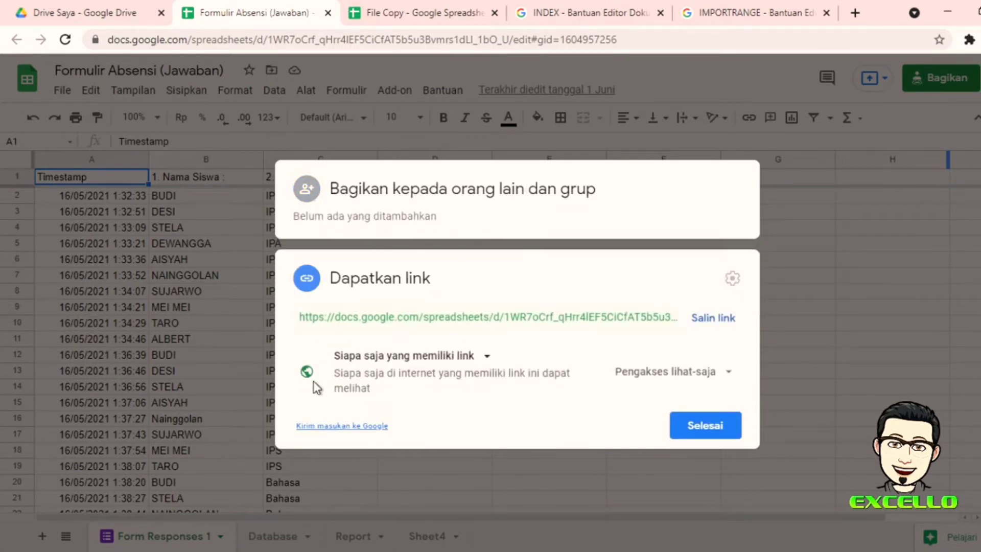
left_click(726, 376)
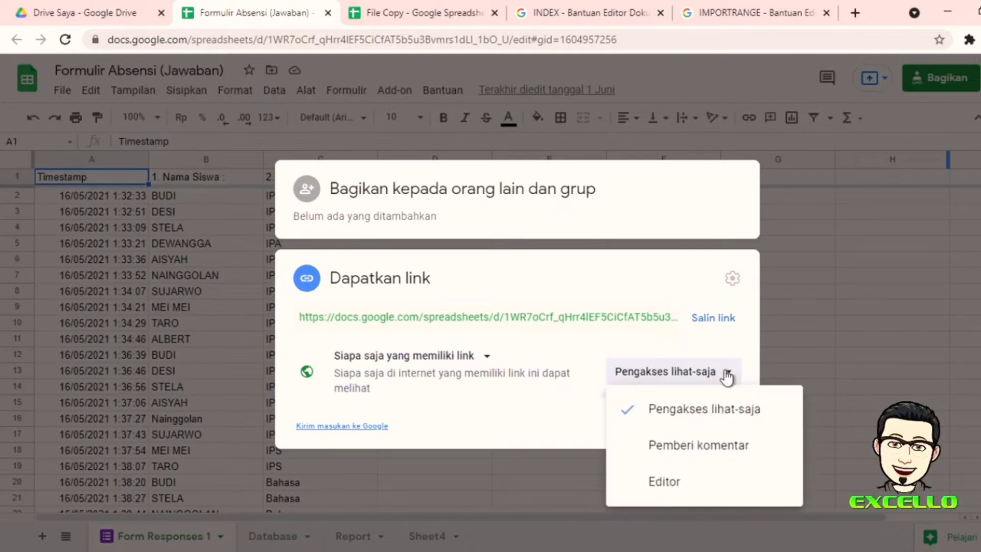
left_click(669, 418)
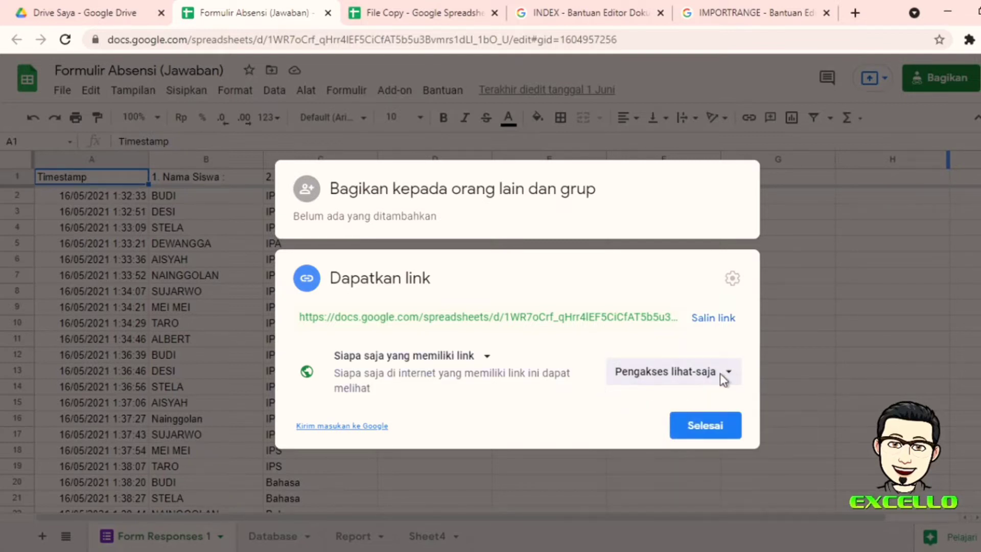
left_click(713, 319)
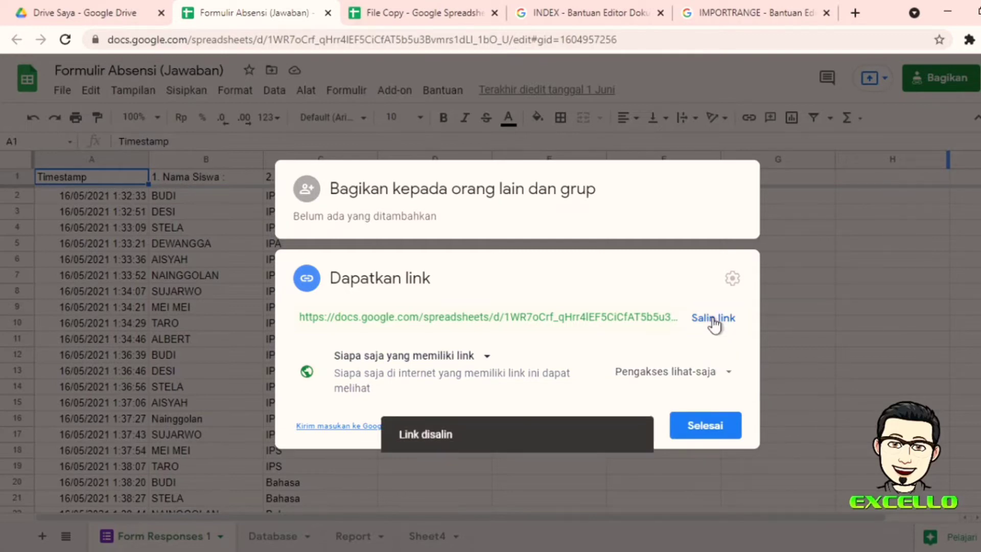
left_click(696, 427)
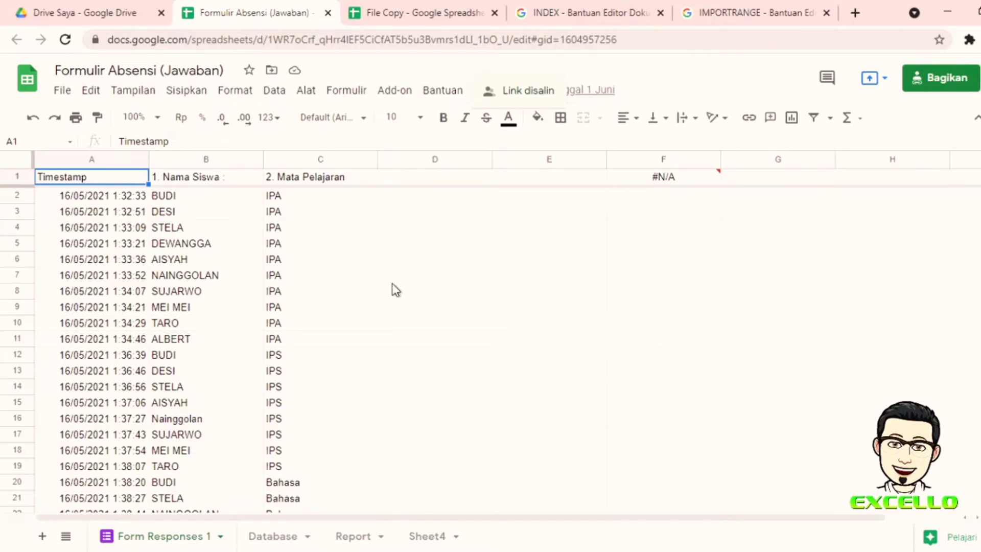
Step: In File Copy's Sheet1 A1, begin =IMPORTRANGE(" with the pasted source link and closing quote
left_click(412, 16)
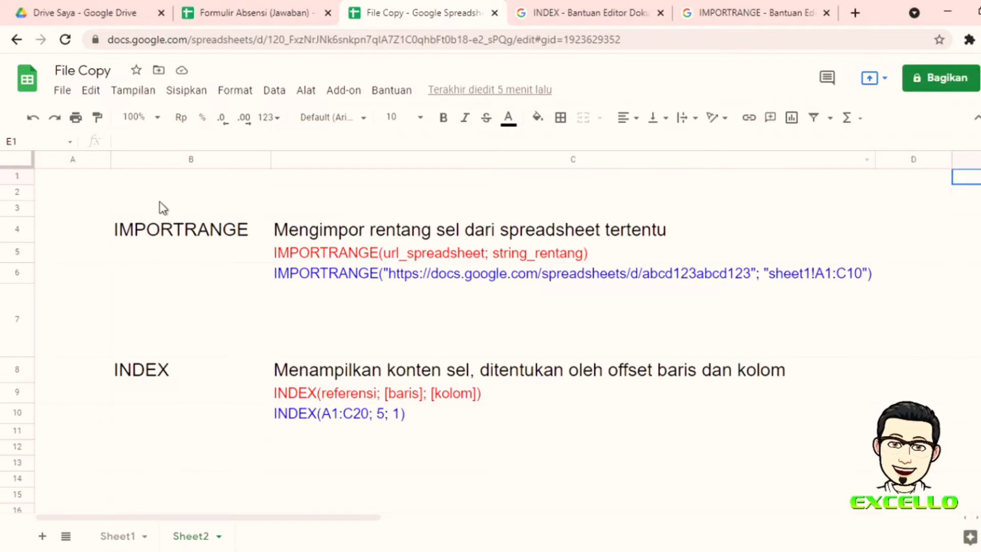
left_click(117, 536)
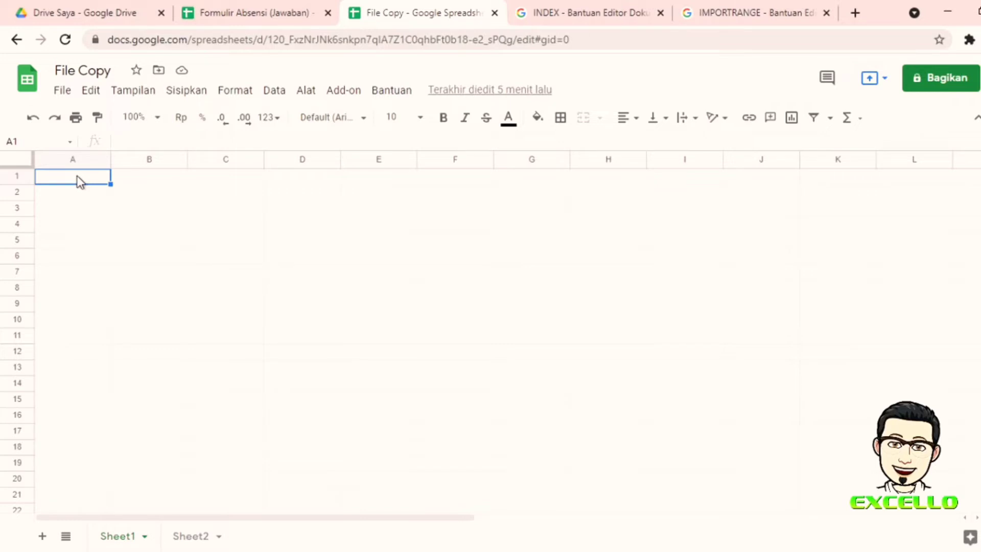
type("=IMPO")
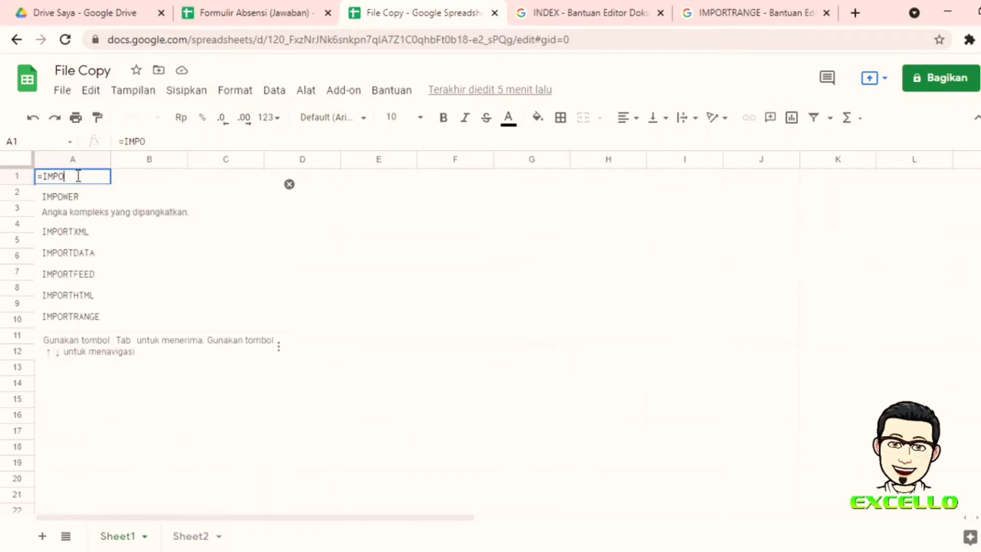
type("RTRANGE")
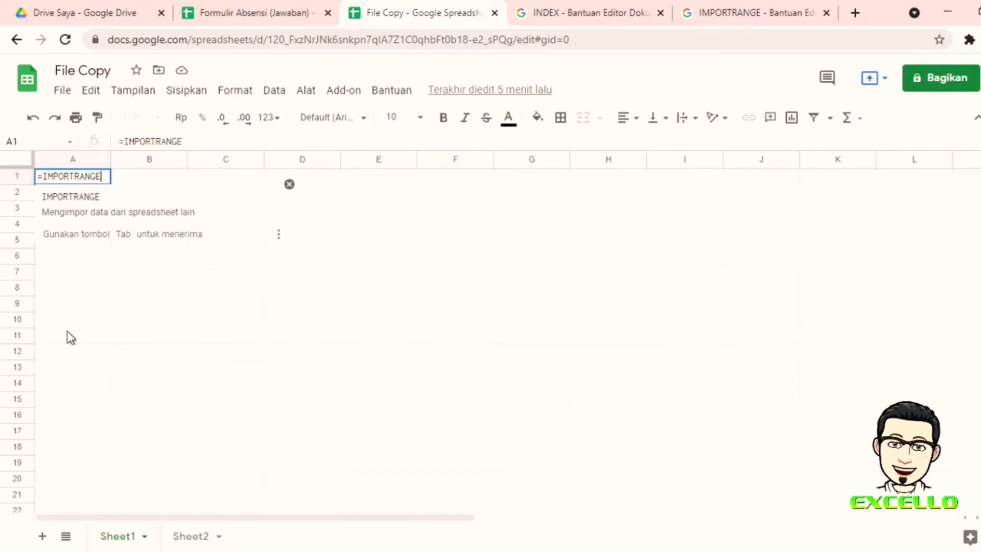
type("(")
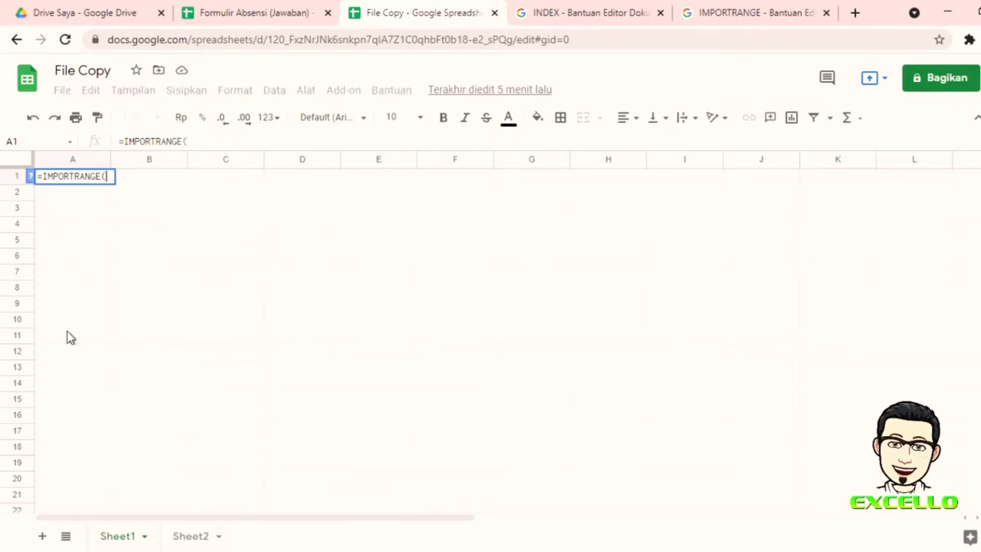
type("\"")
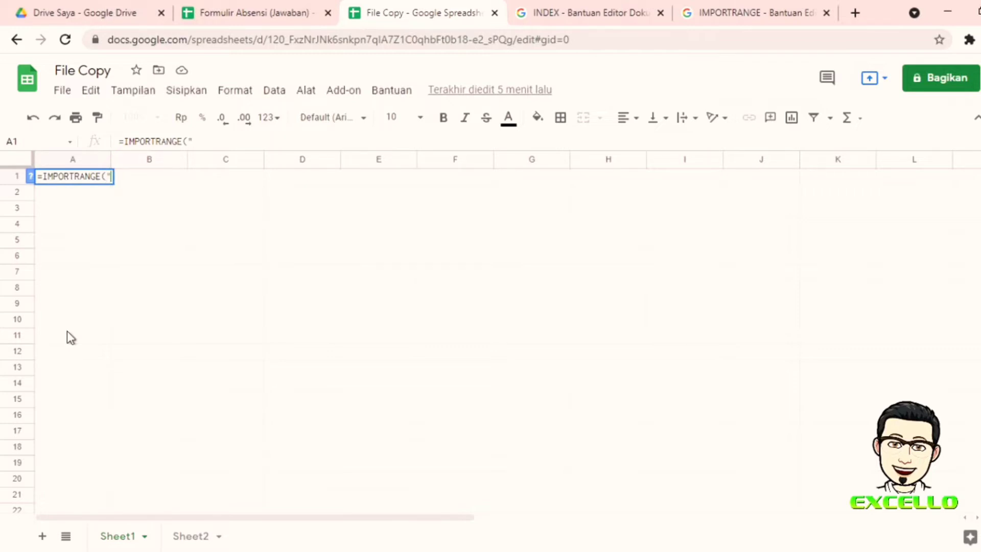
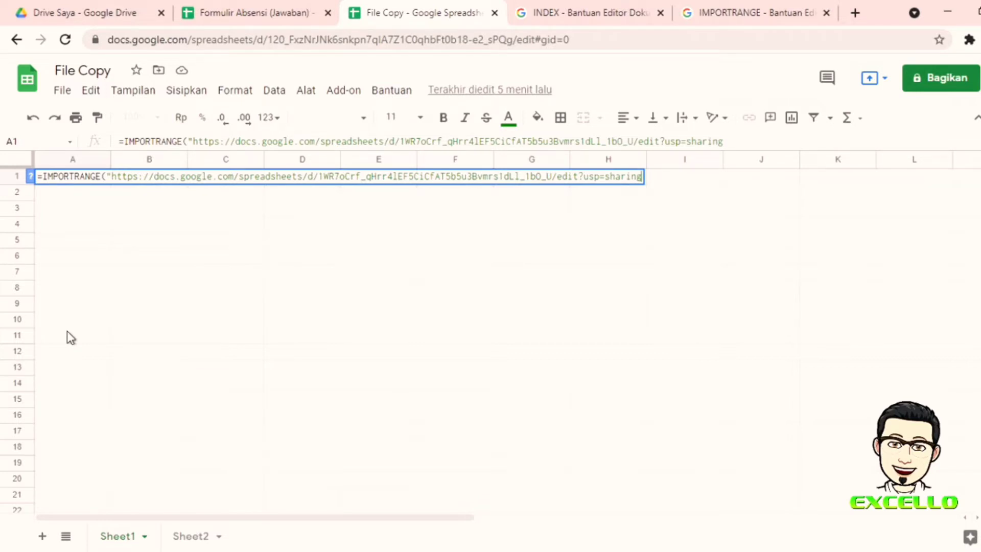
type("\",")
left_click(247, 15)
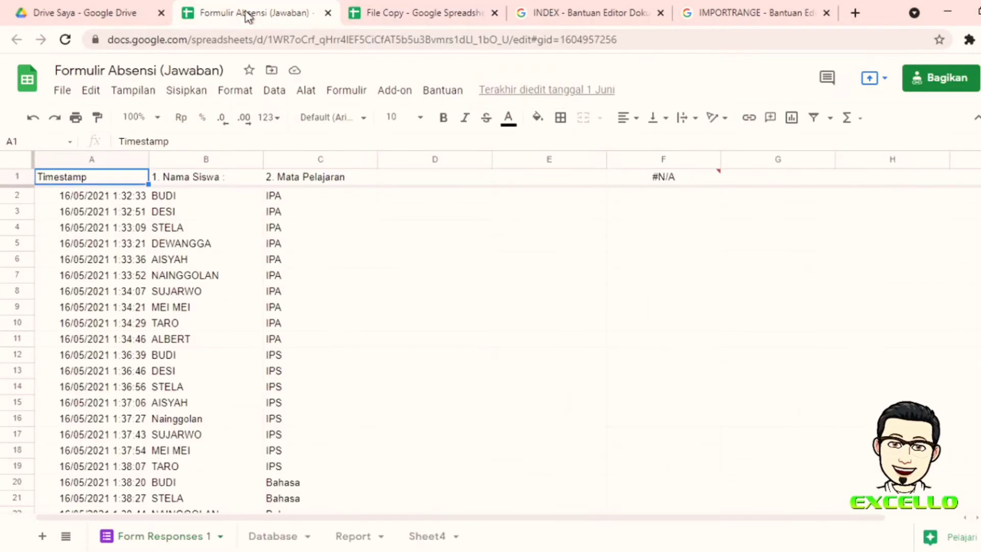
Step: Copy the Form Responses 1 tab name and add "Form Responses 1!" to the A1 formula
double_click(174, 537)
key("ctrl+c")
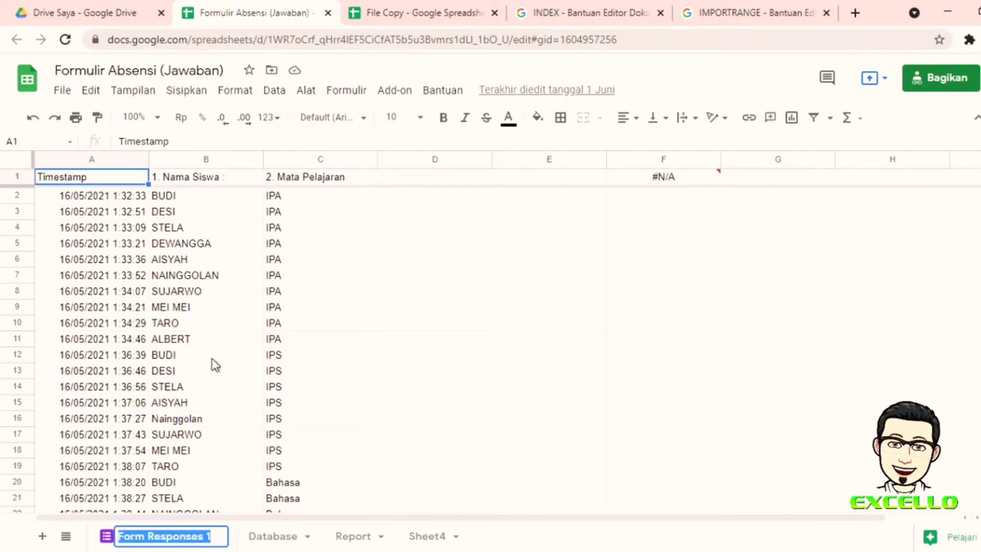
left_click(180, 537)
left_click(412, 12)
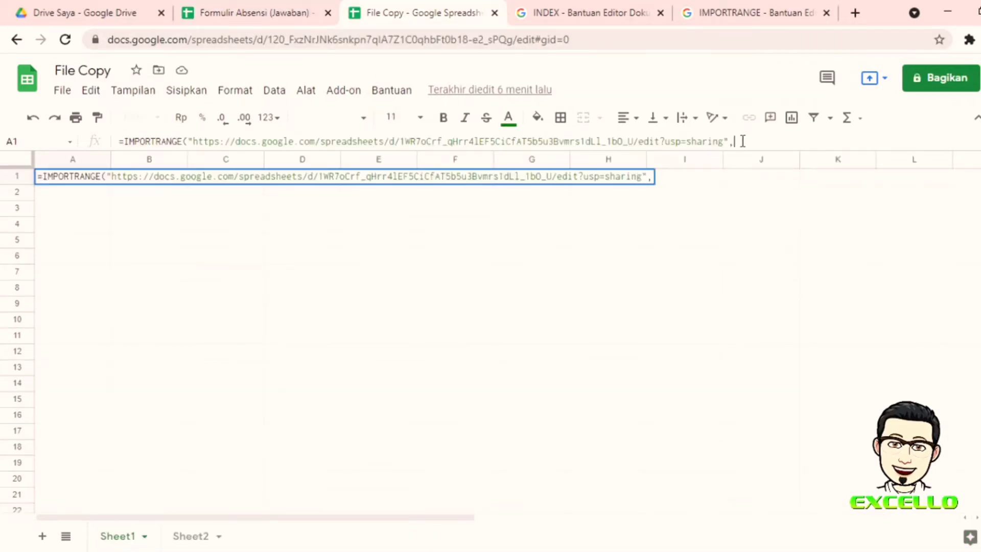
type("\"")
key("ctrl+v")
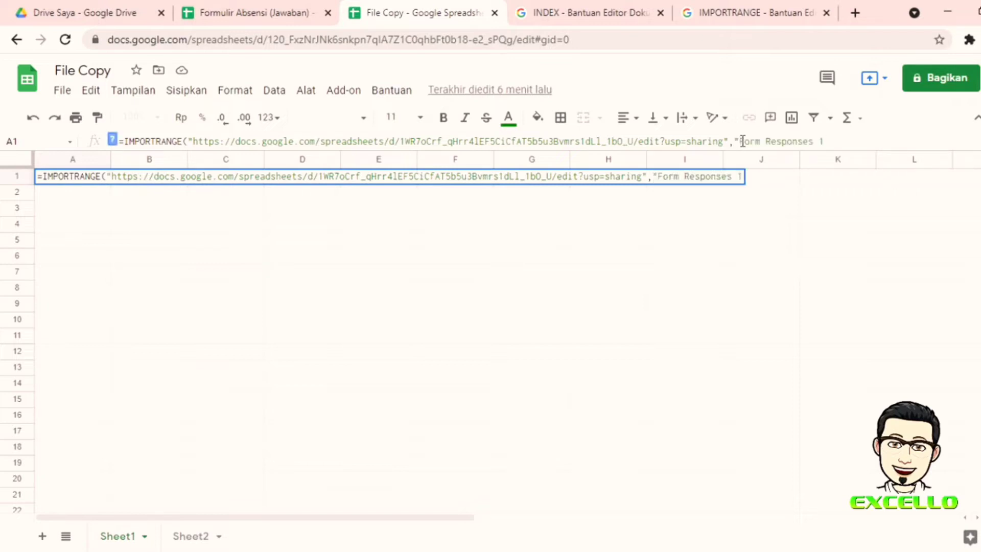
type("!")
Step: Select the source range A2:C9 in the attendance responses sheet
left_click(265, 13)
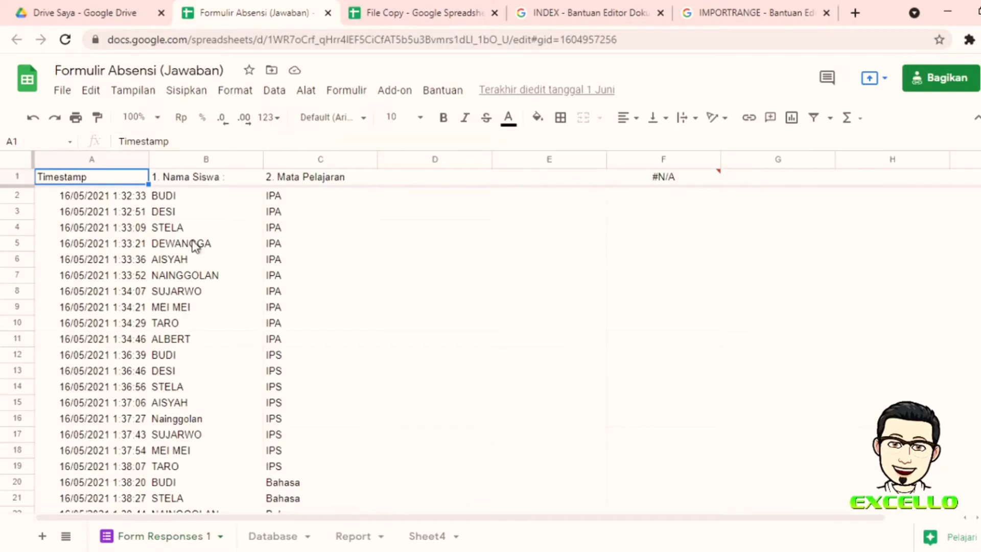
left_click(88, 200)
left_click_drag(88, 200, 297, 307)
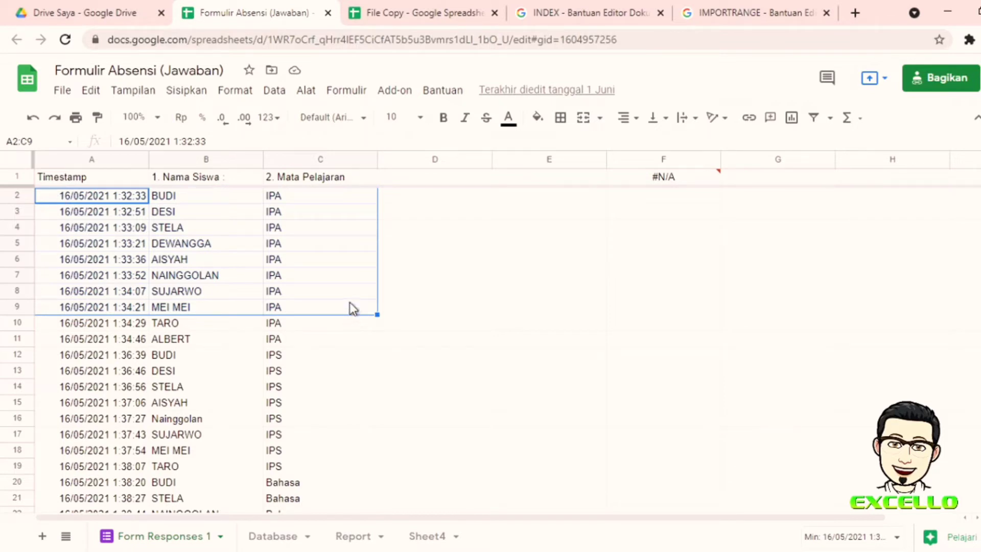
Step: Finish the IMPORTRANGE formula with range A2:C9 and commit it
left_click(432, 12)
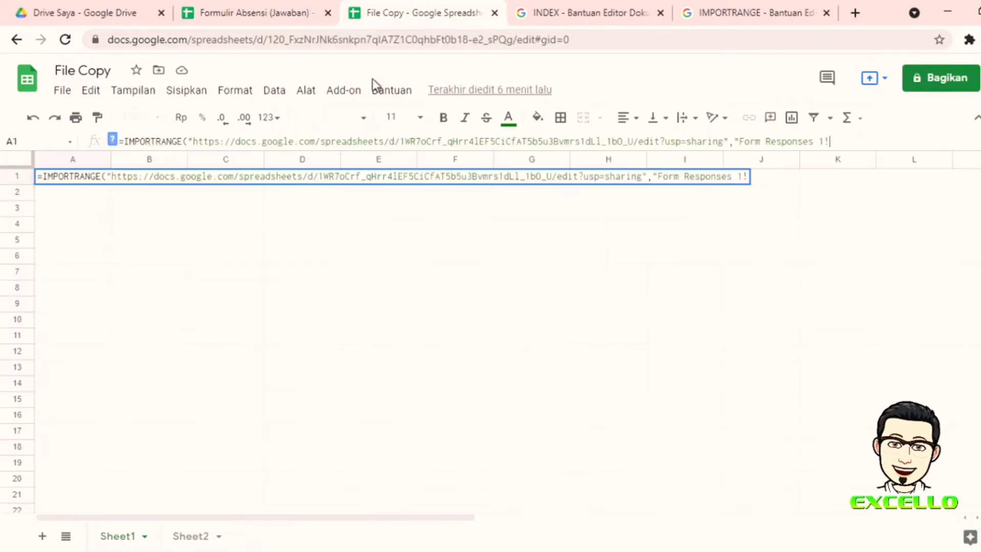
left_click(842, 144)
type("A2:A")
key("BackSpace")
type("C9\")")
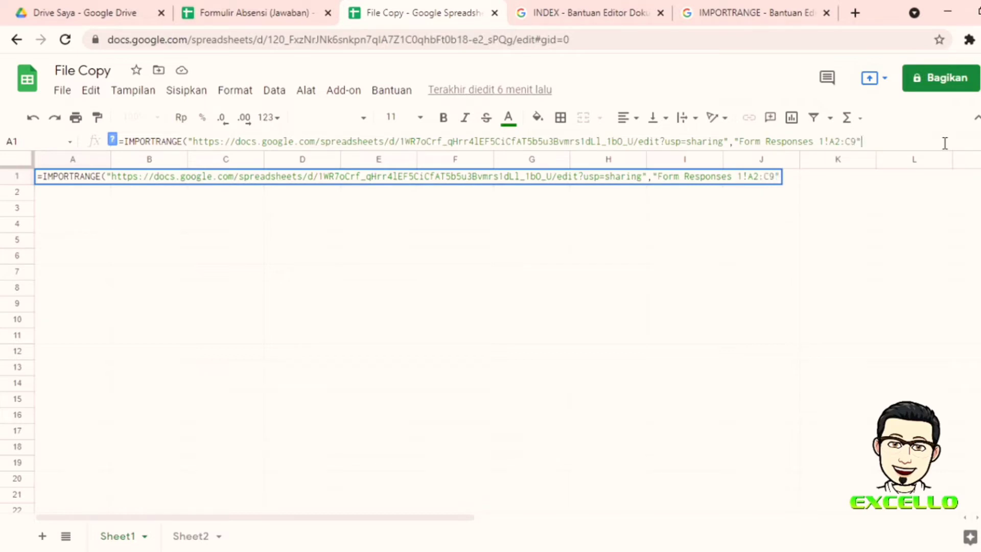
key("Return")
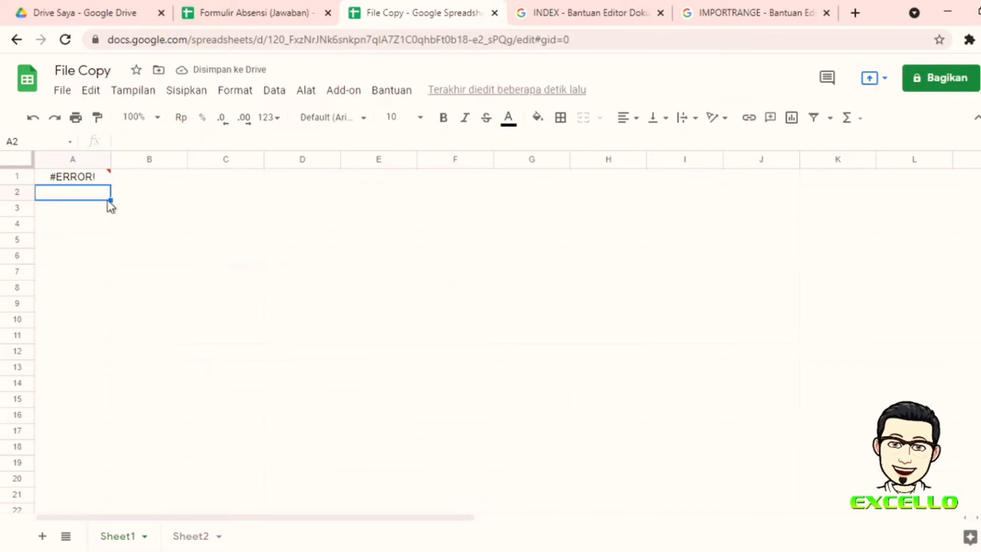
Step: Replace the formula's comma separator with a semicolon so the eight attendance rows import
left_click(99, 185)
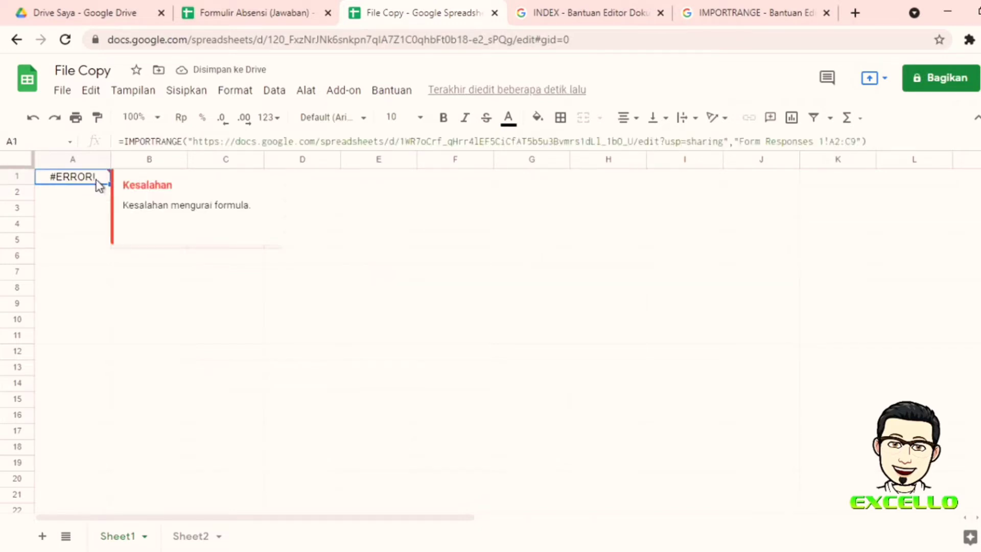
left_click(733, 142)
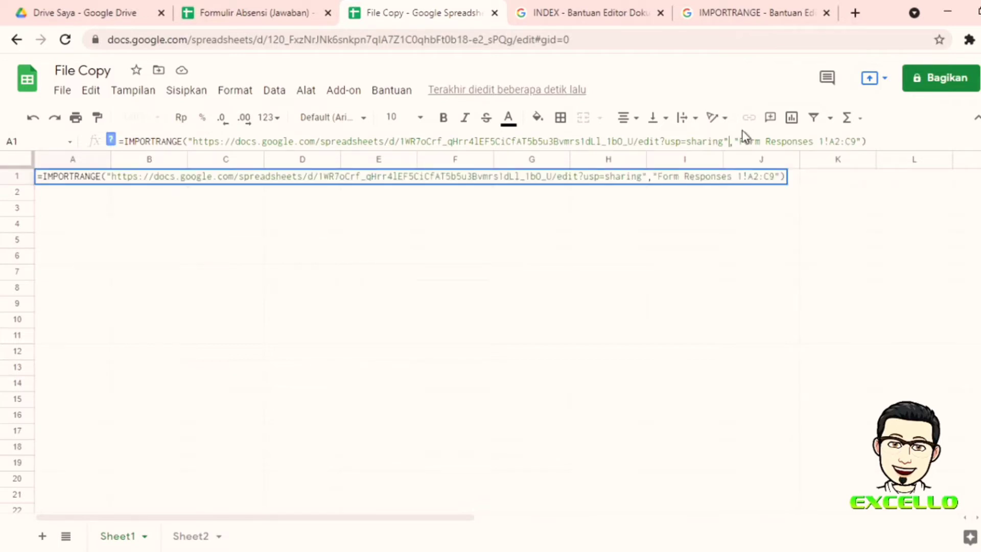
key("Delete")
type(";")
key("Return")
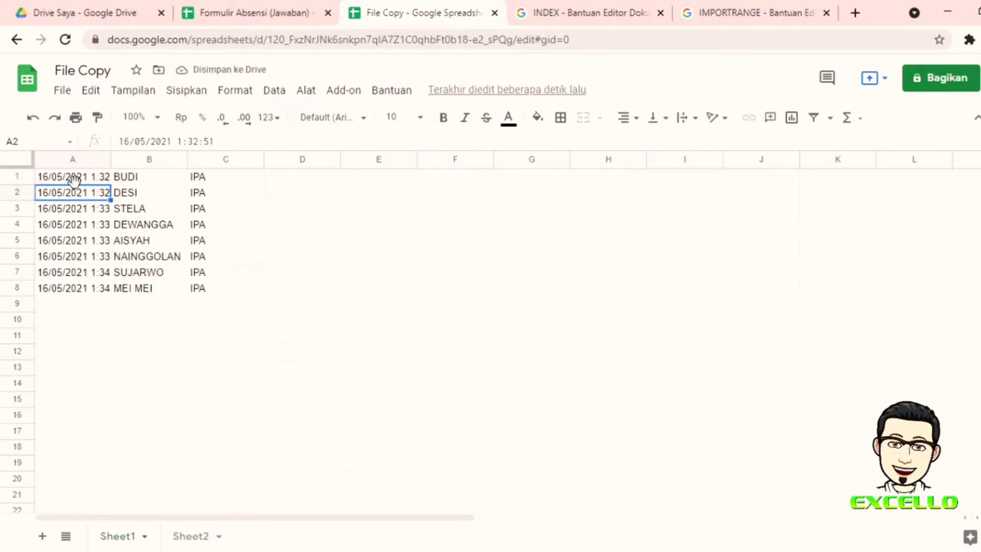
left_click(78, 179)
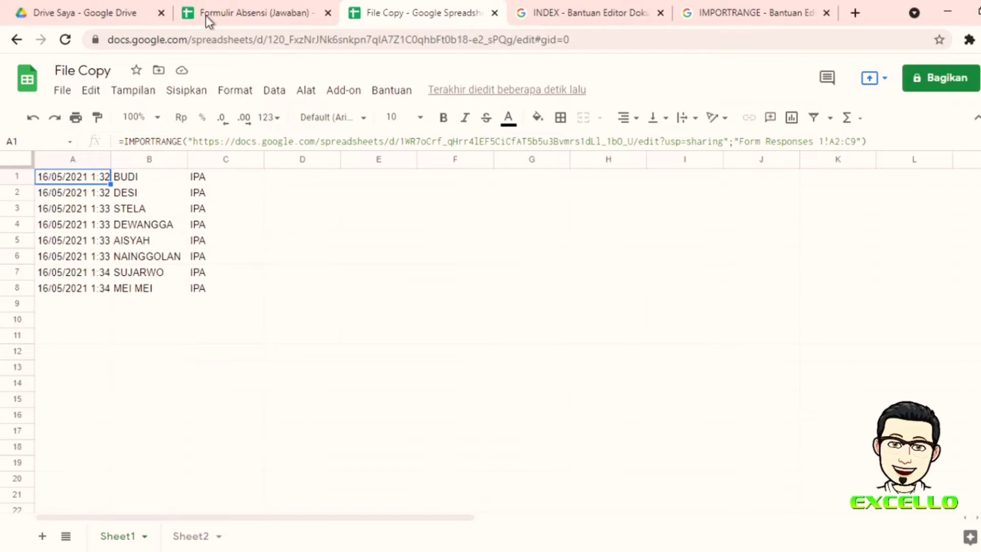
left_click(252, 10)
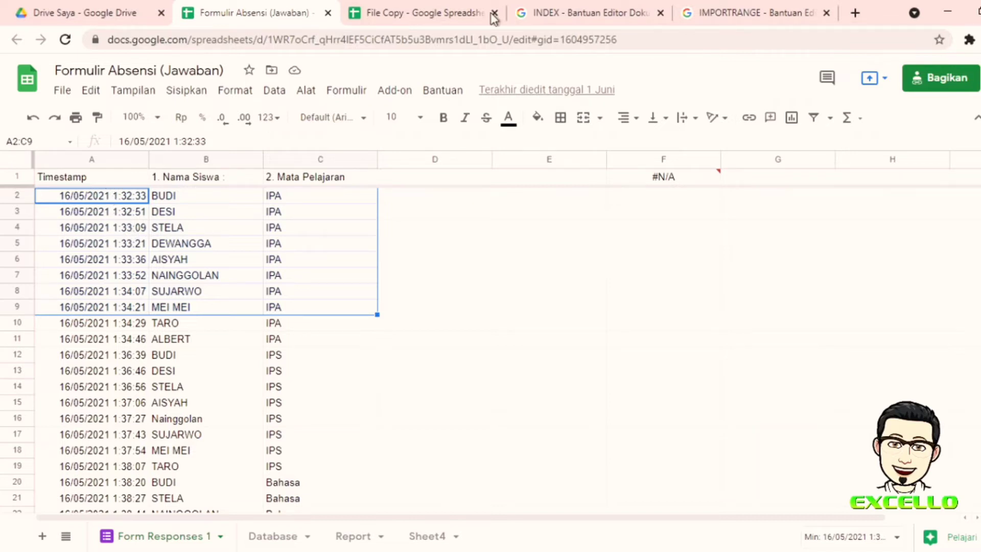
left_click(445, 11)
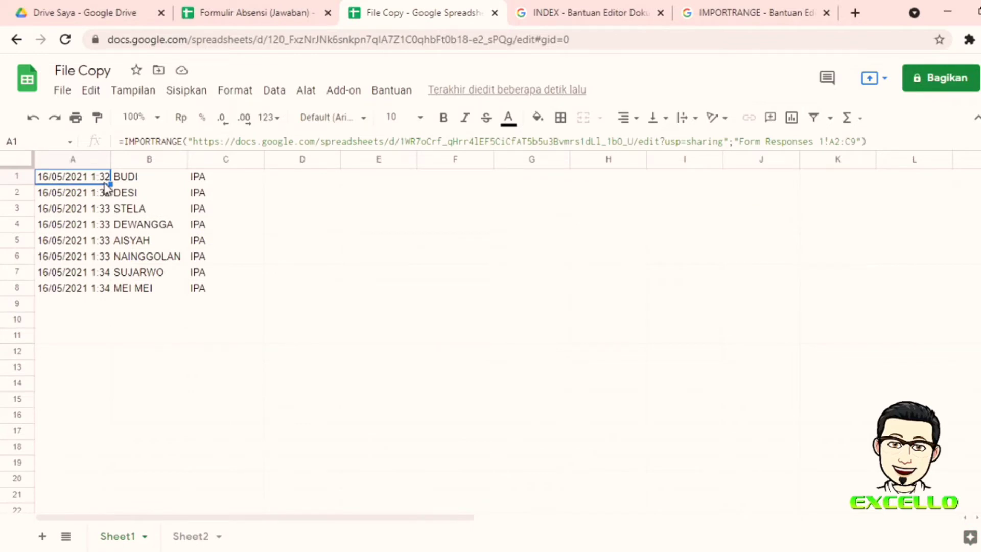
Step: Change the IMPORTRANGE range in A1 to whole columns A:C
left_click(858, 141)
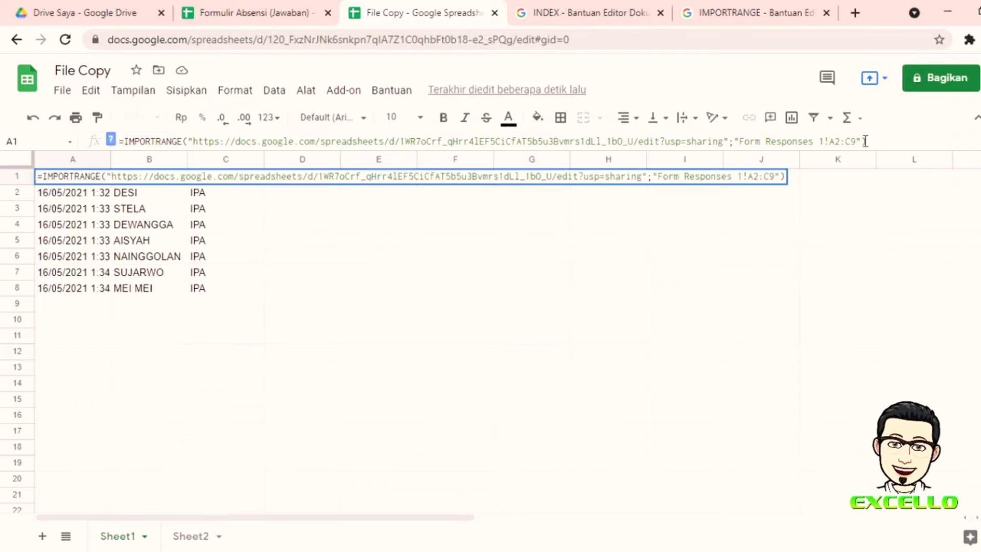
key("BackSpace")
key("BackSpace")
key("BackSpace")
key("BackSpace")
type(":C")
key("Return")
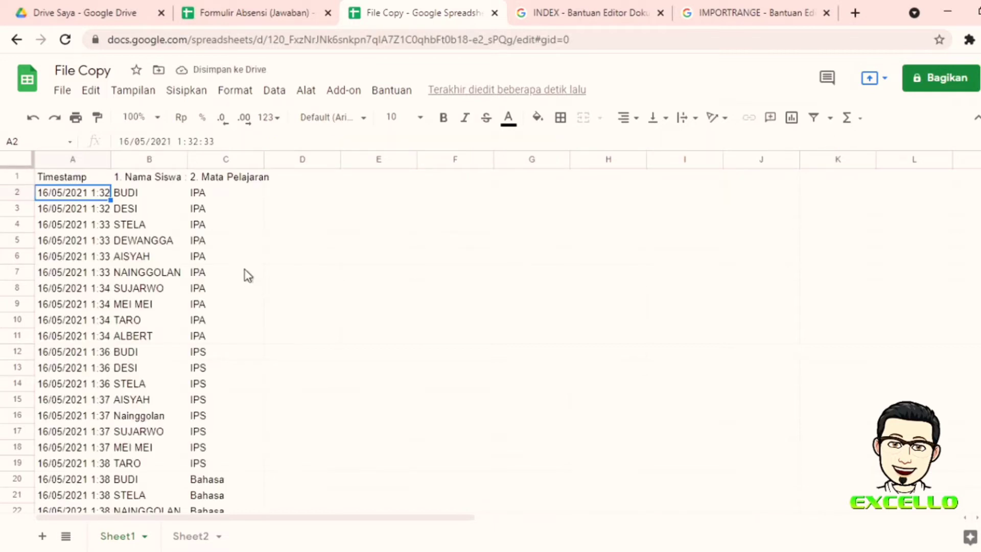
Step: Scroll through the imported rows, checking several timestamp cells and the A1 formula
scroll(155, 263, "down", 6)
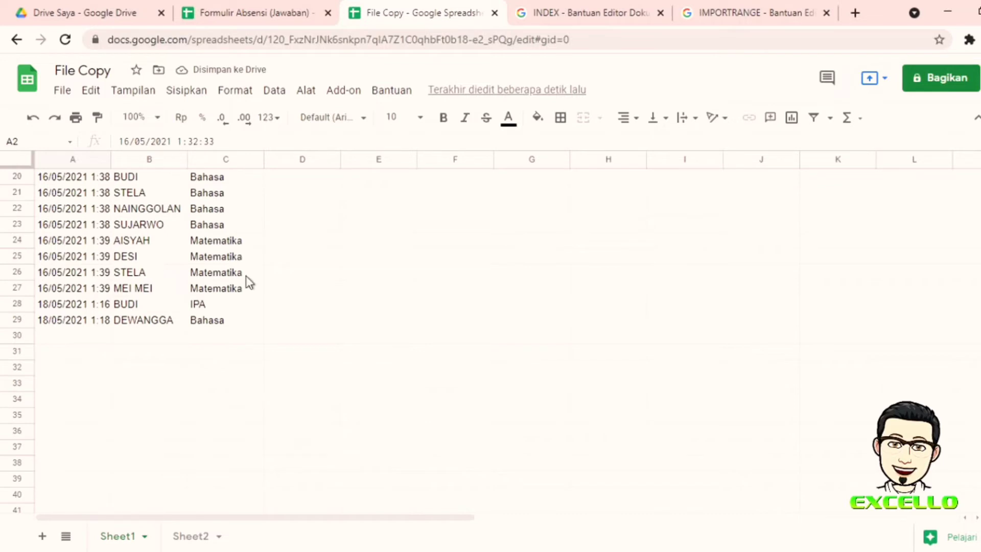
scroll(228, 274, "down", 7)
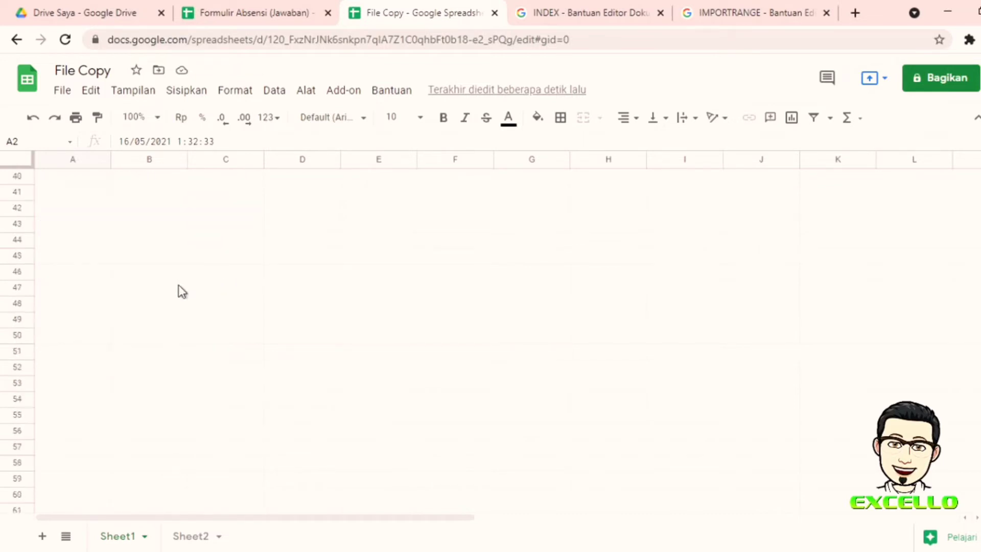
scroll(178, 282, "up", 13)
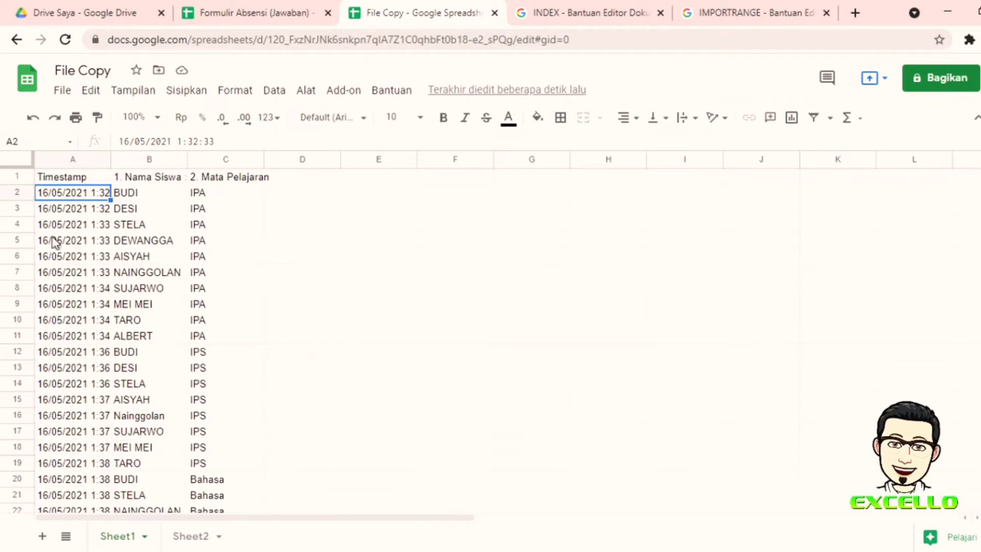
left_click(93, 229)
left_click(79, 276)
left_click(77, 306)
left_click(80, 368)
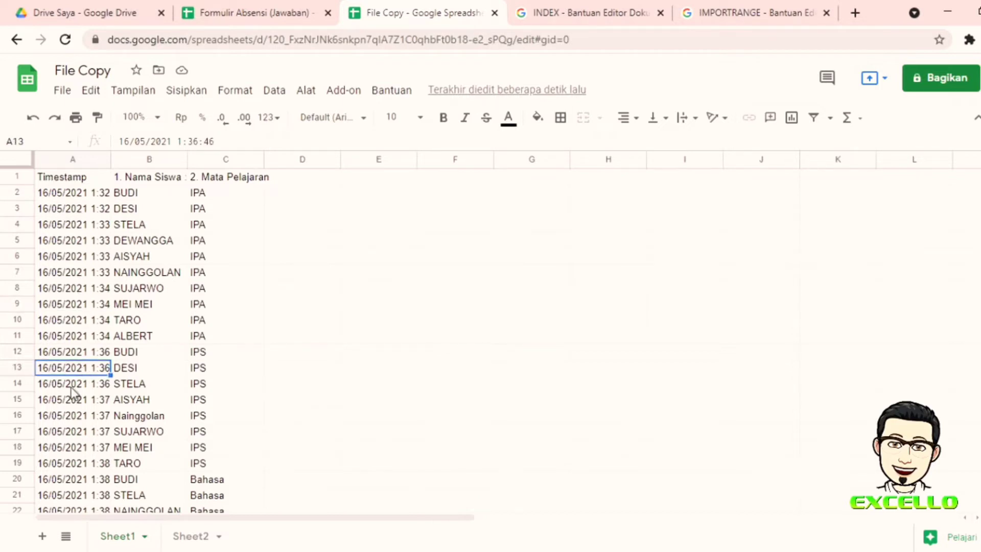
left_click(64, 415)
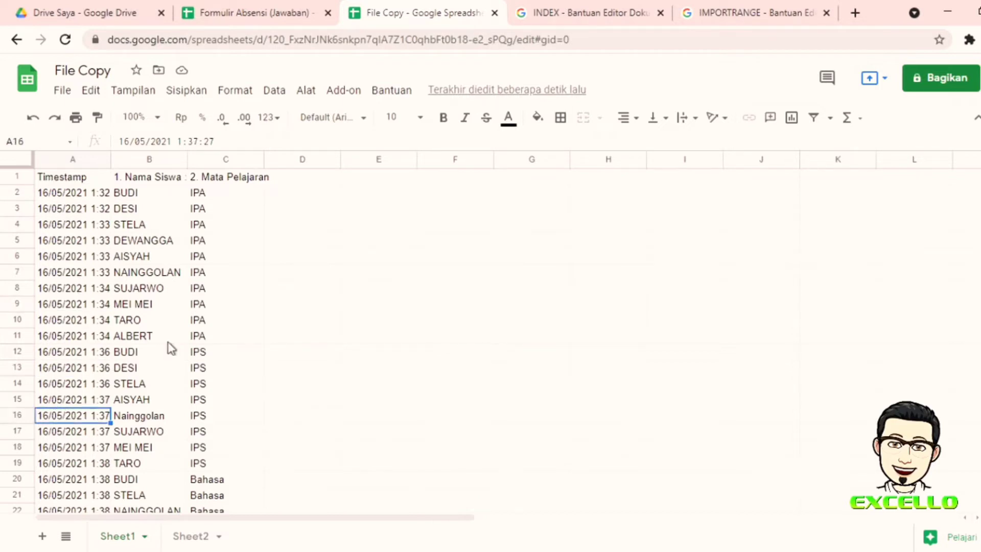
left_click(66, 178)
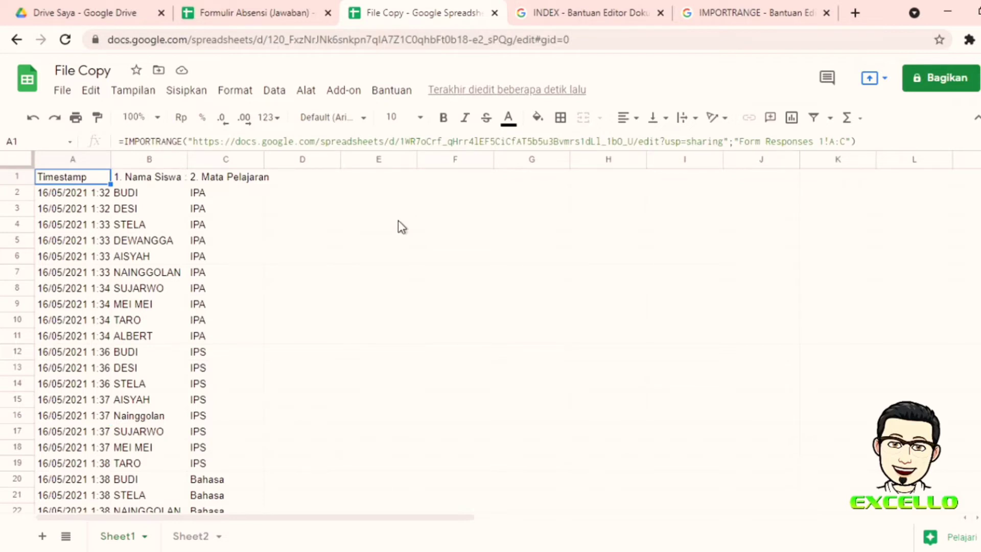
left_click(857, 141)
key("Left")
key("Left")
key("BackSpace")
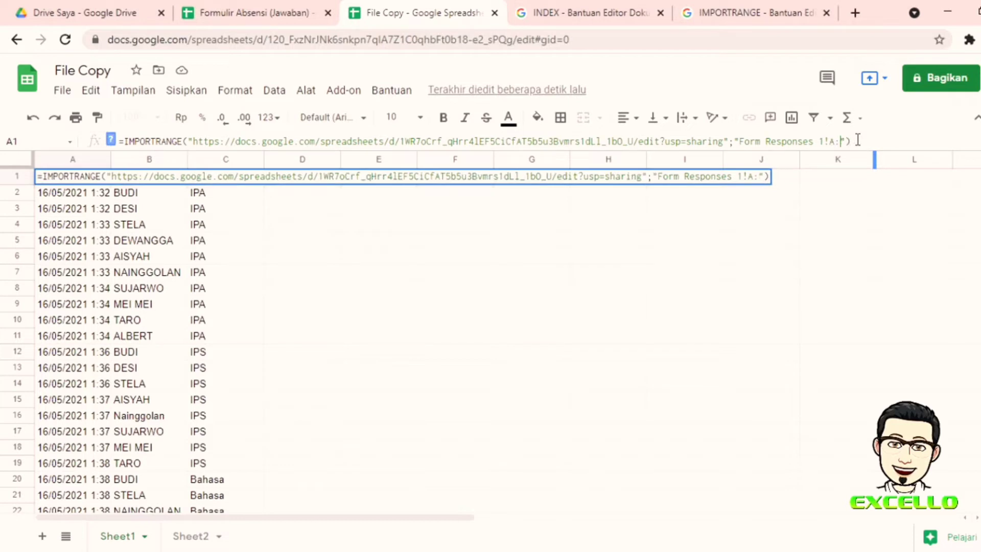
type("A")
key("Return")
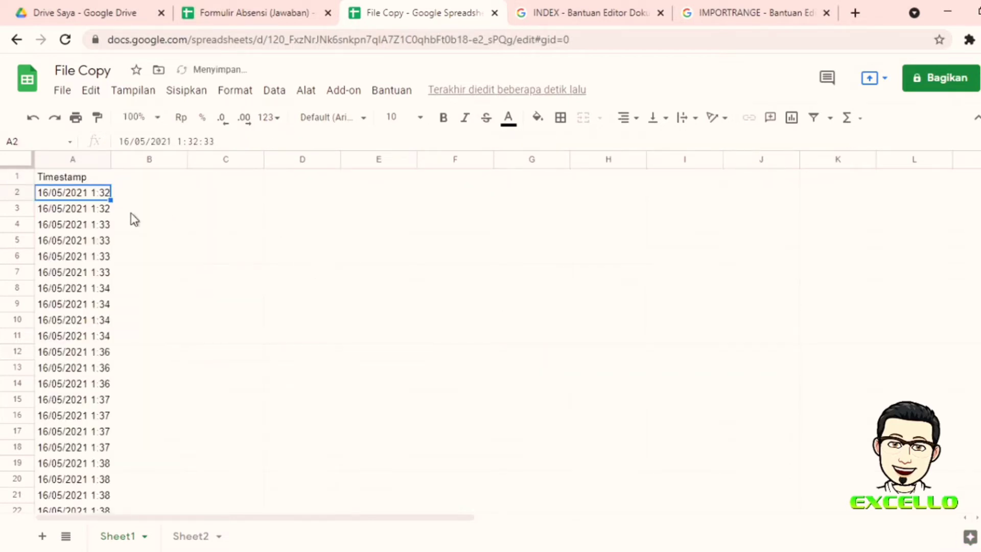
left_click(99, 179)
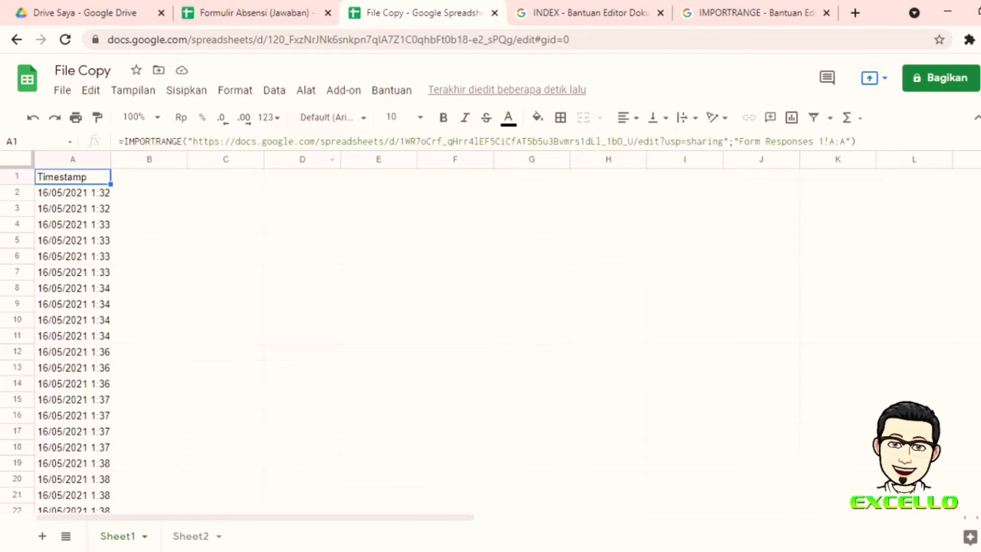
double_click(843, 142)
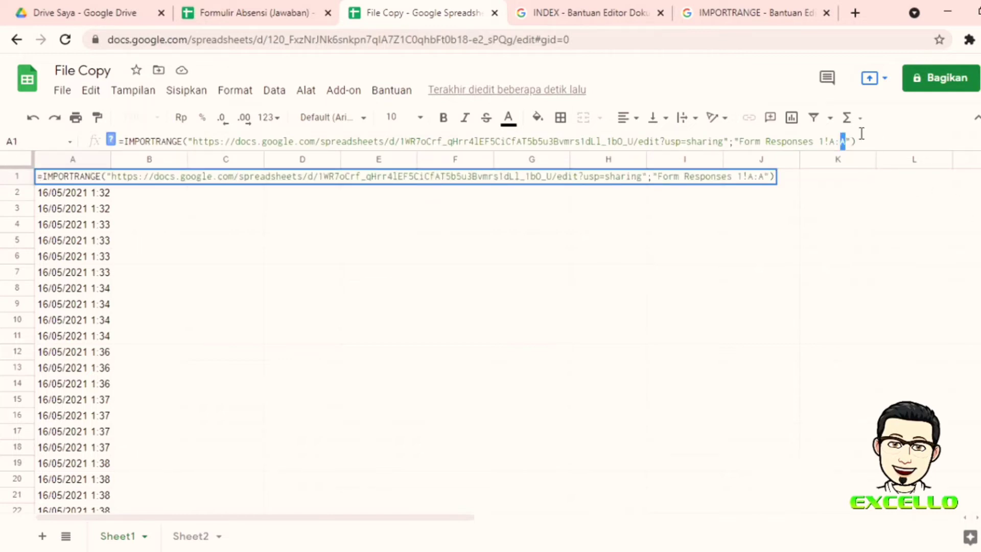
type("C")
key("Return")
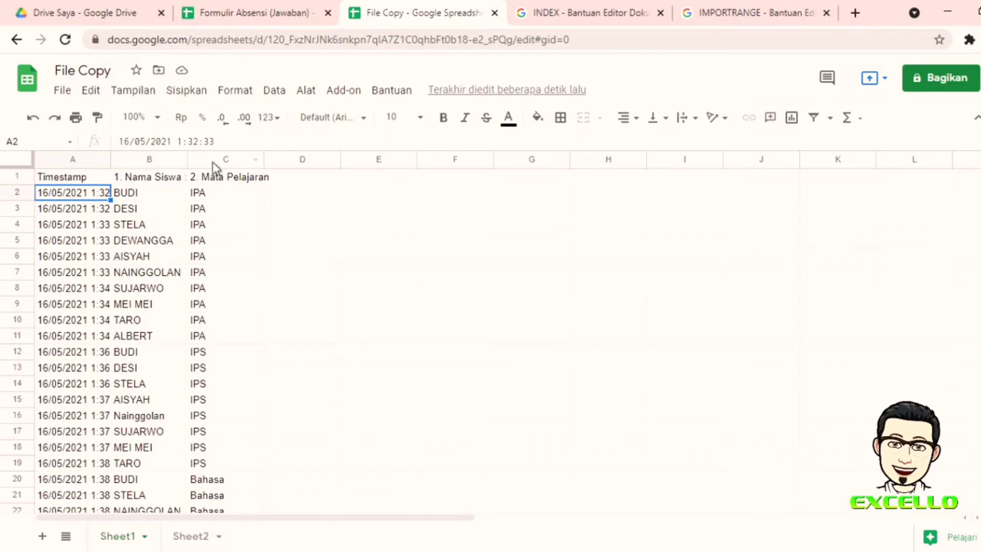
Step: Check the new 18/05/2021 source rows, then confirm they appear in File Copy's rows 28–29
left_click(240, 11)
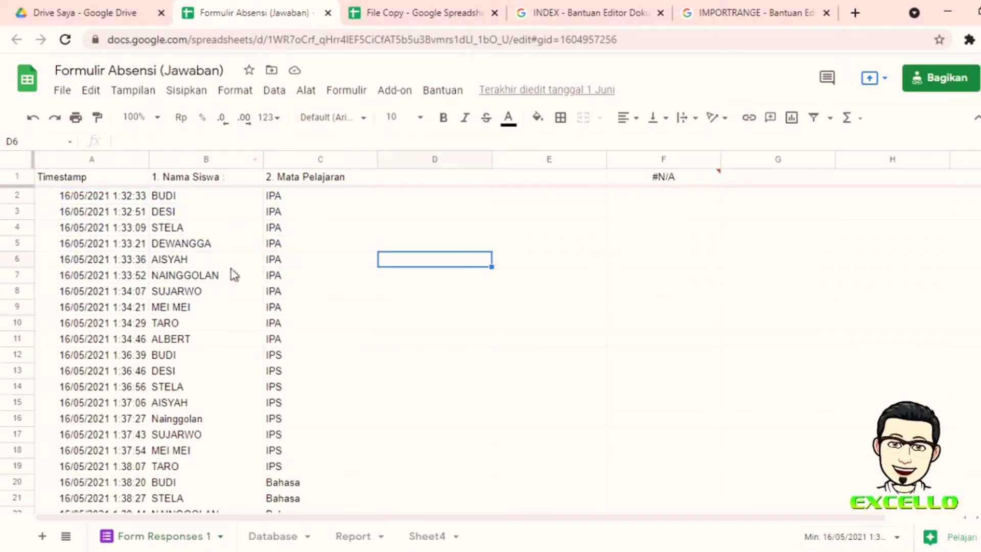
scroll(67, 235, "down", 5)
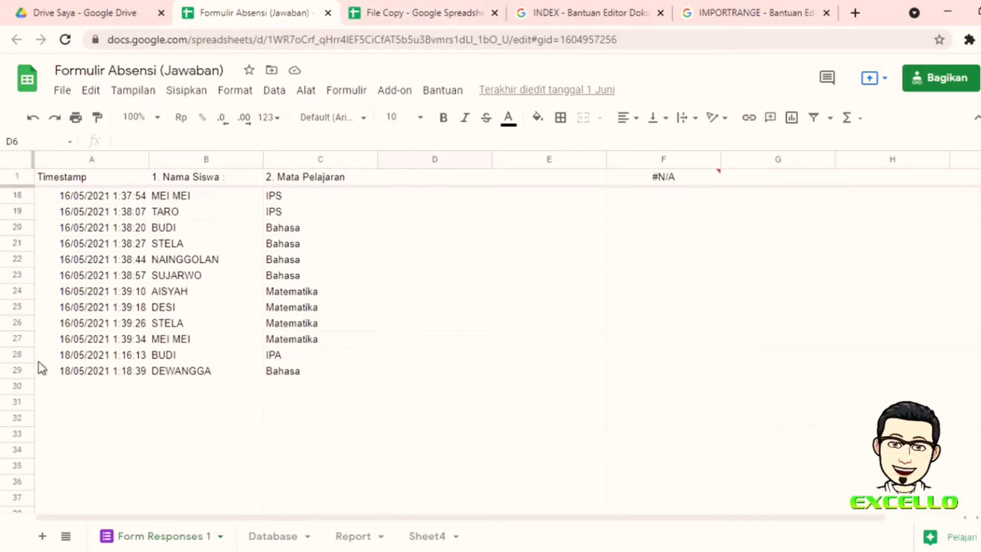
left_click(413, 16)
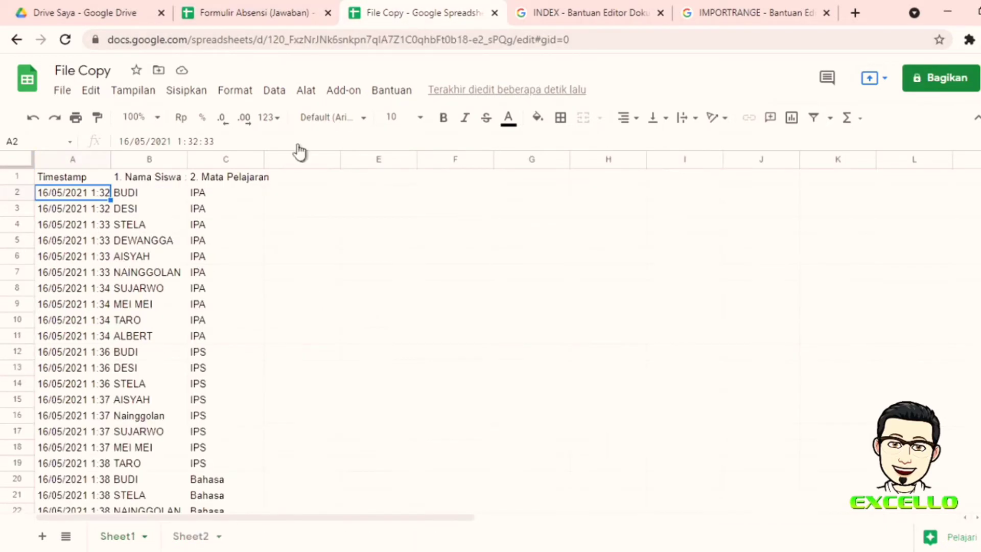
scroll(56, 387, "down", 1)
scroll(56, 387, "down", 3)
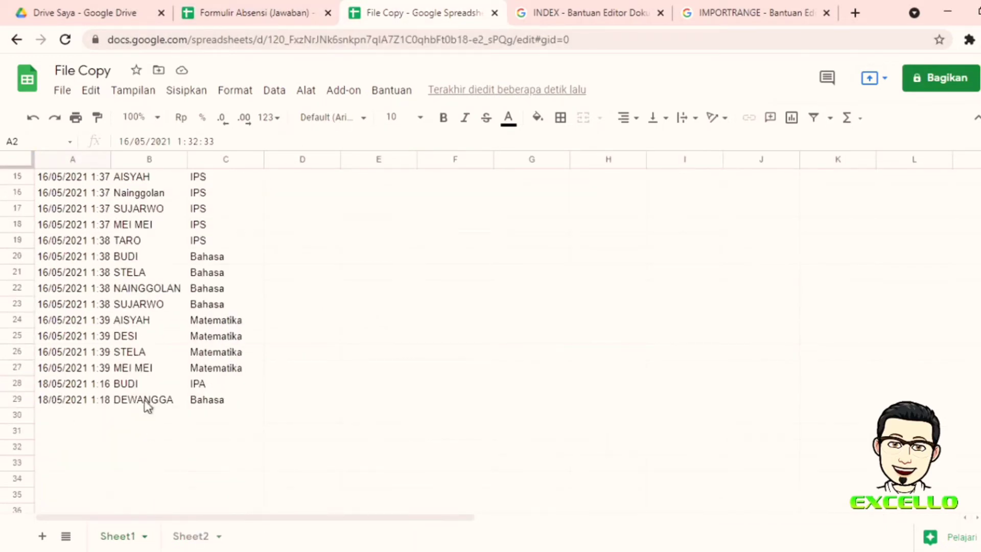
scroll(194, 368, "up", 5)
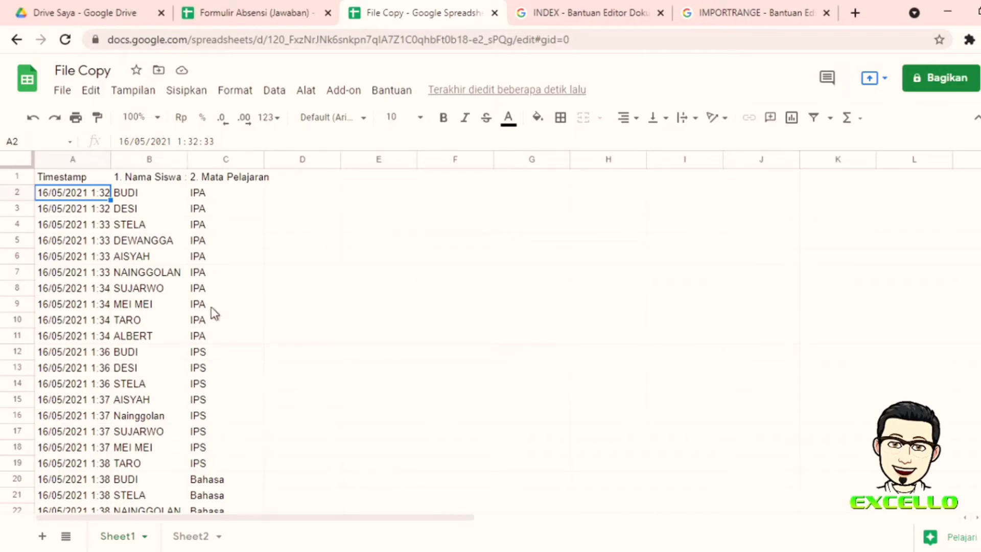
left_click(64, 176)
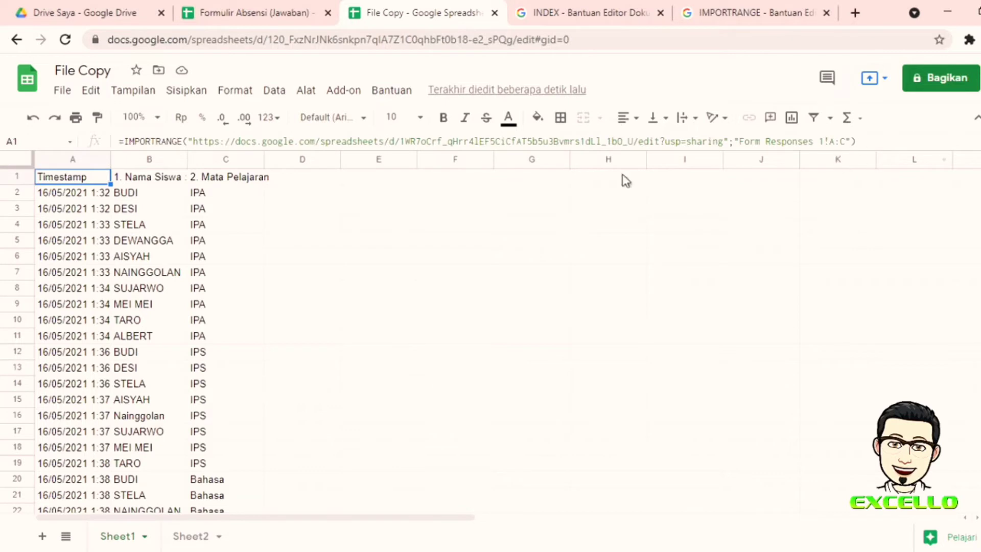
left_click(291, 231)
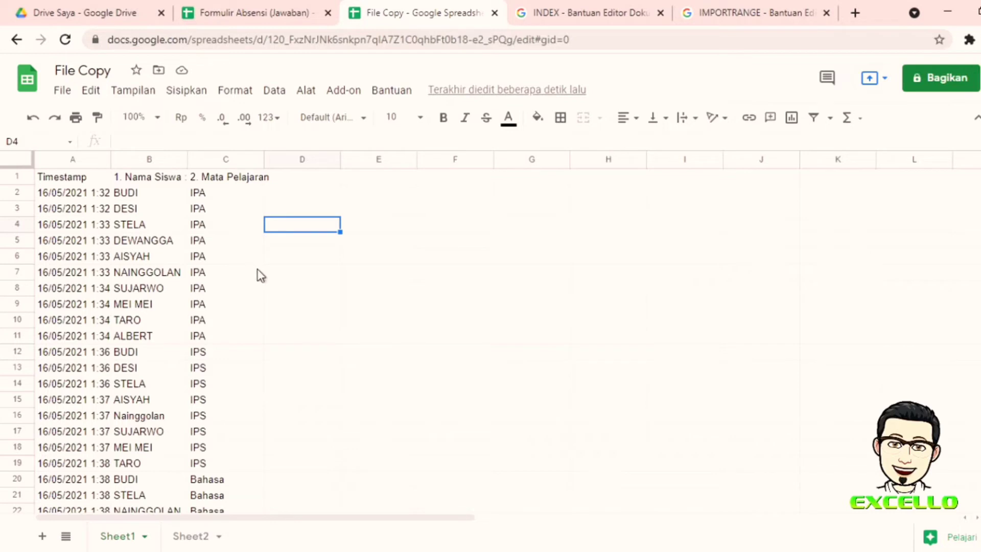
scroll(256, 275, "down", 4)
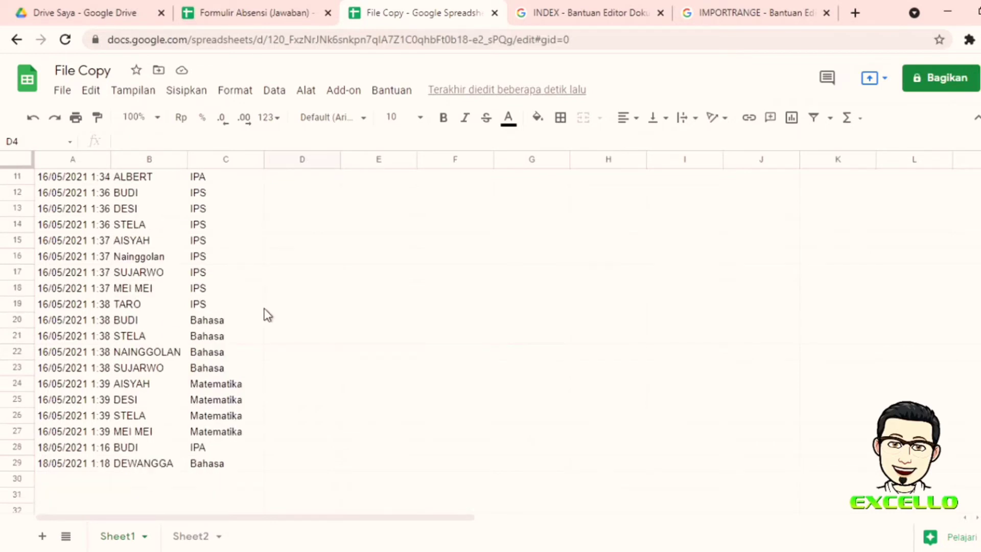
left_click(148, 304)
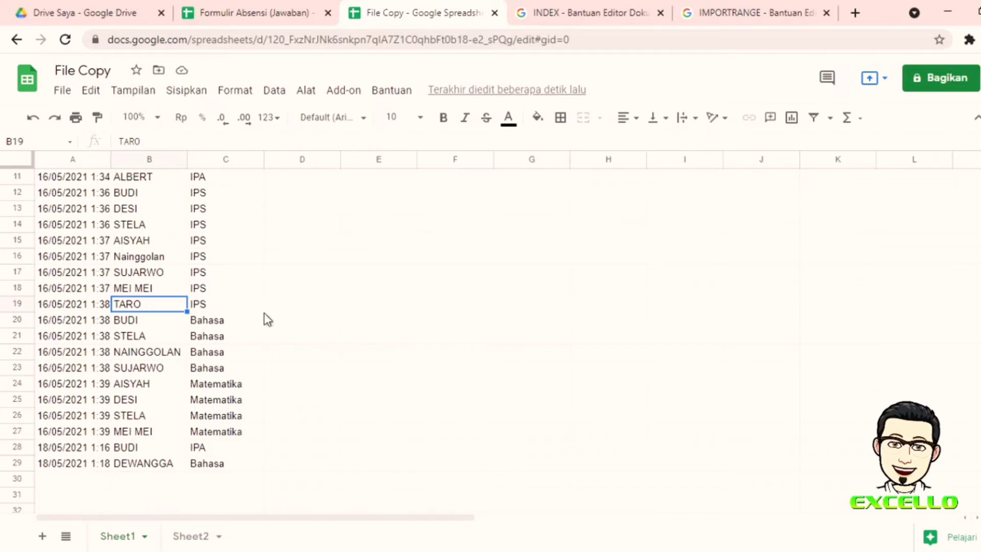
left_click(153, 321)
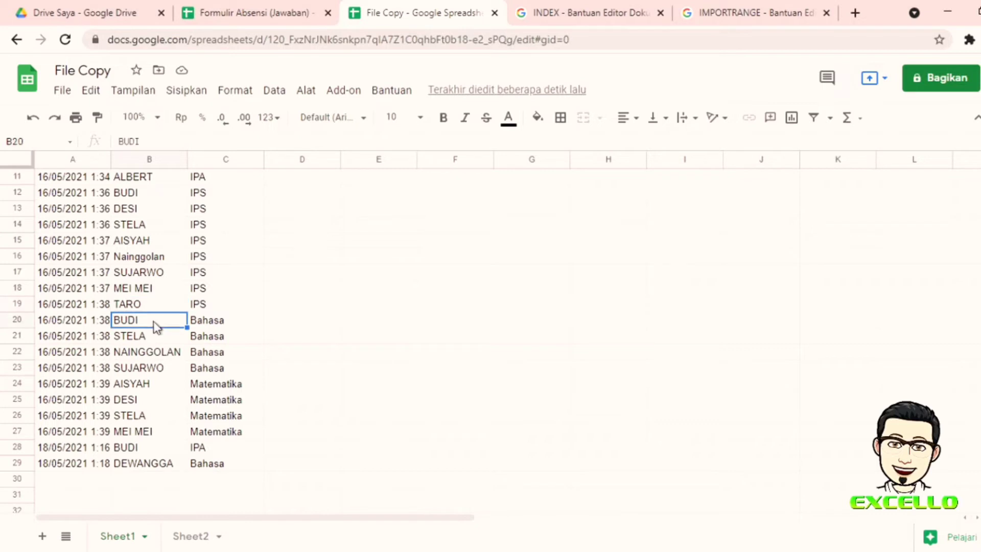
double_click(154, 320)
type("SANTOSO")
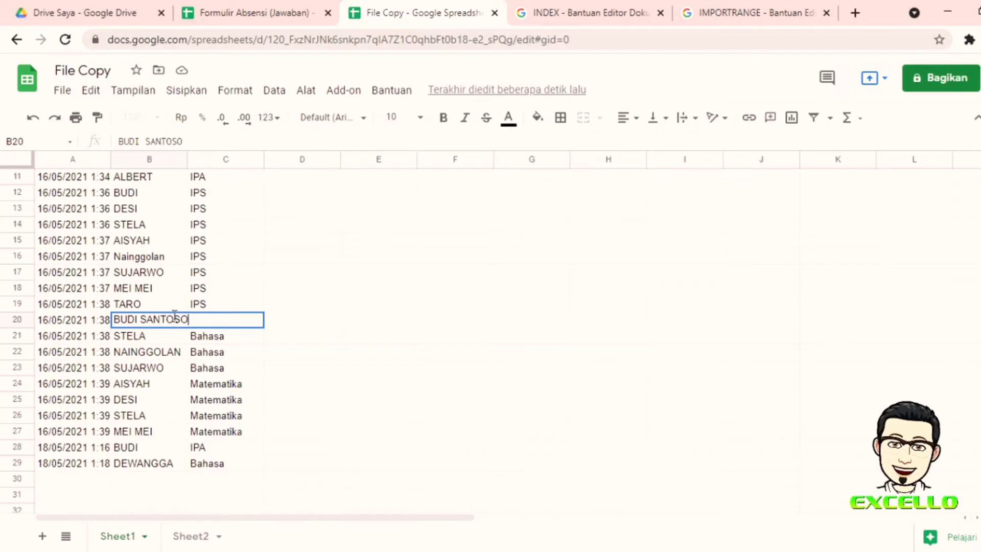
key("Return")
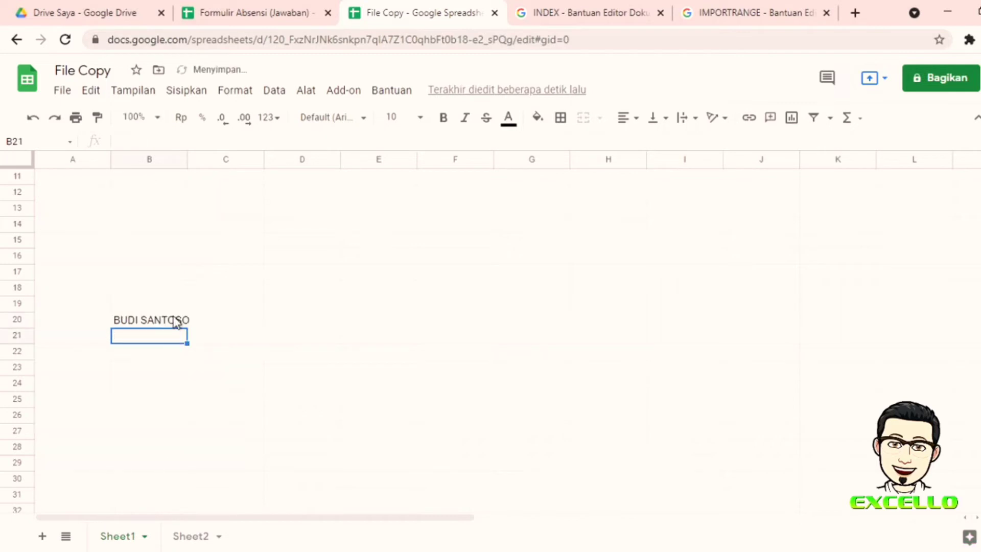
scroll(214, 330, "up", 3)
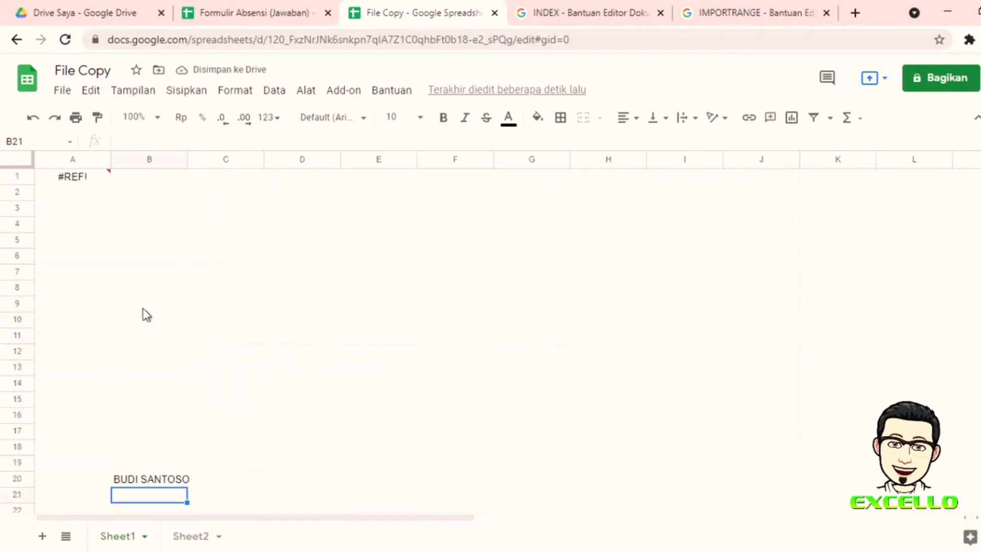
mouse_move(103, 176)
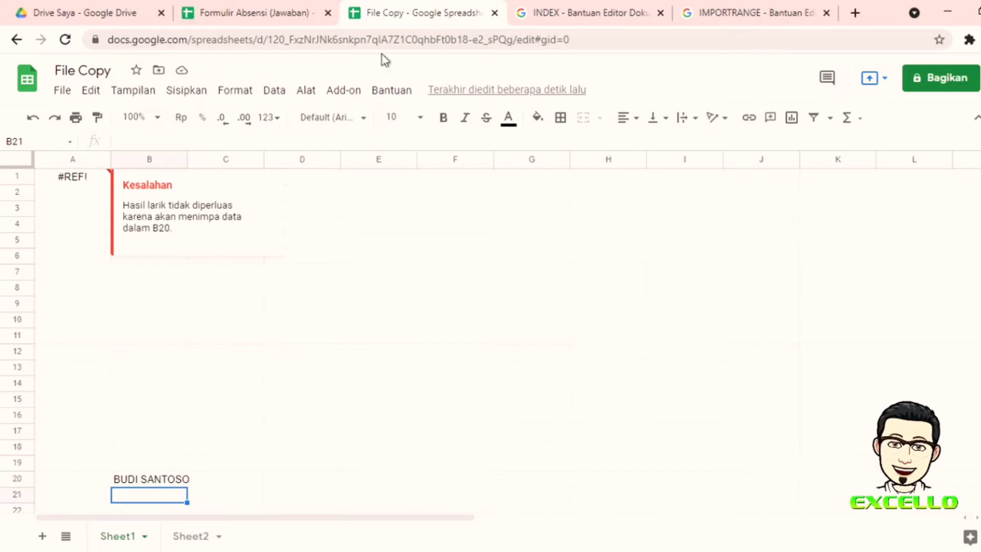
left_click(262, 3)
scroll(186, 308, "up", 1)
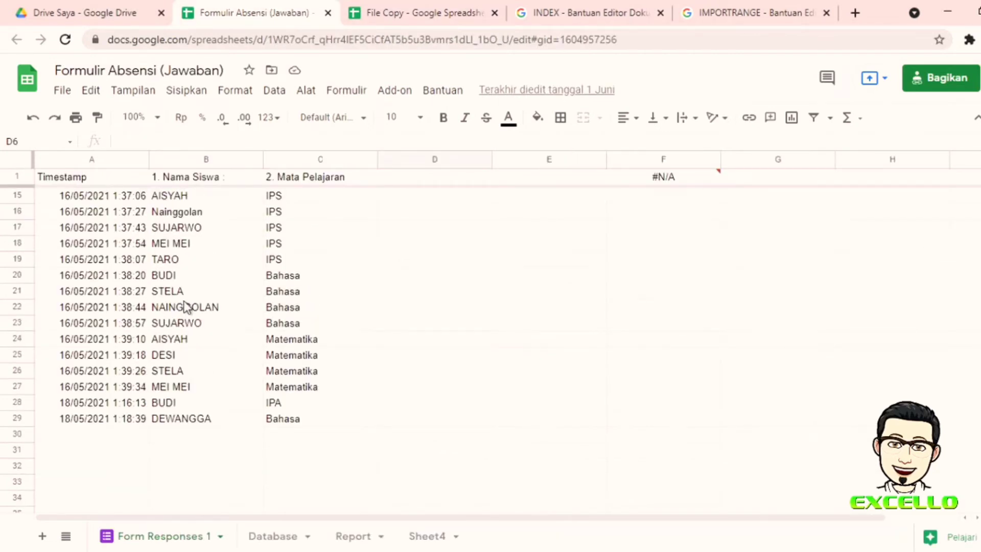
left_click(443, 4)
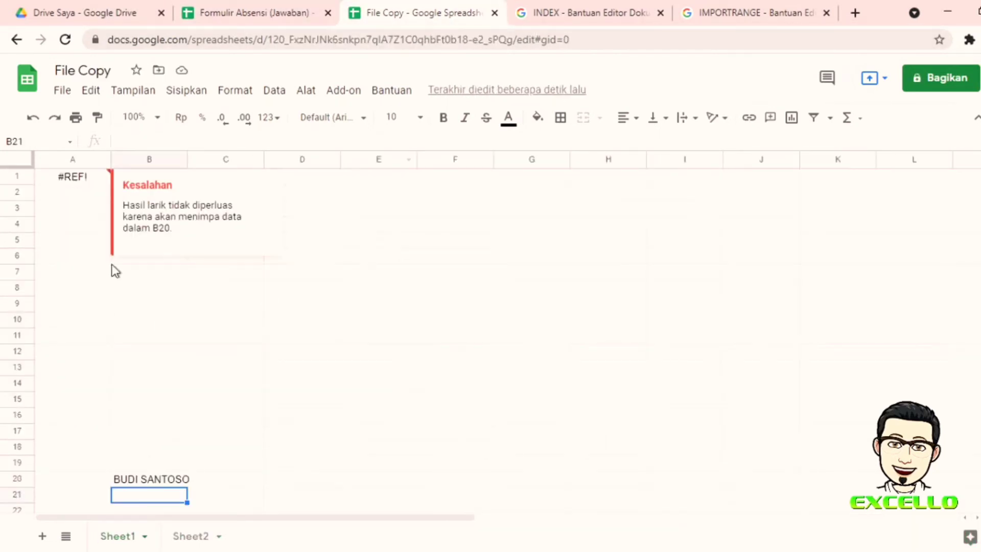
scroll(123, 307, "down", 1)
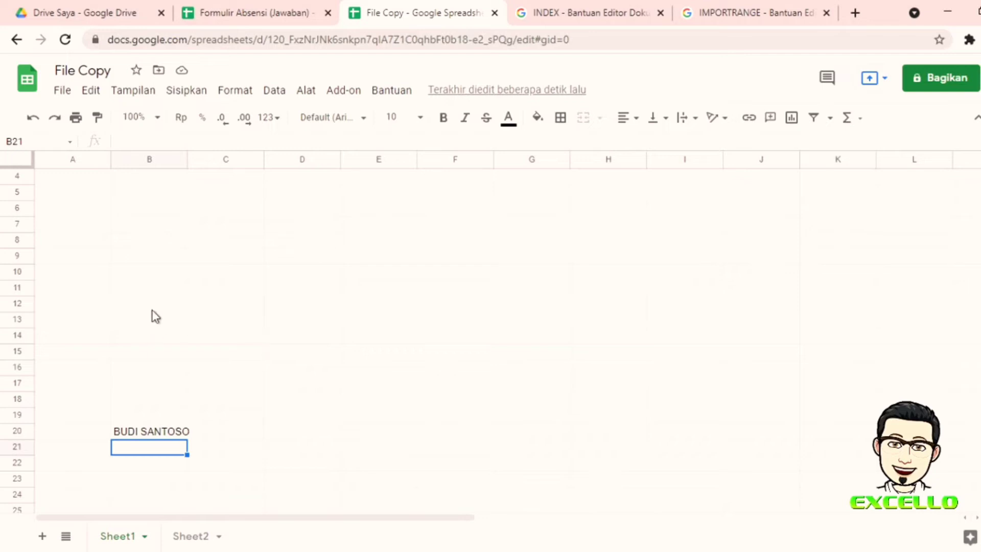
left_click(139, 433)
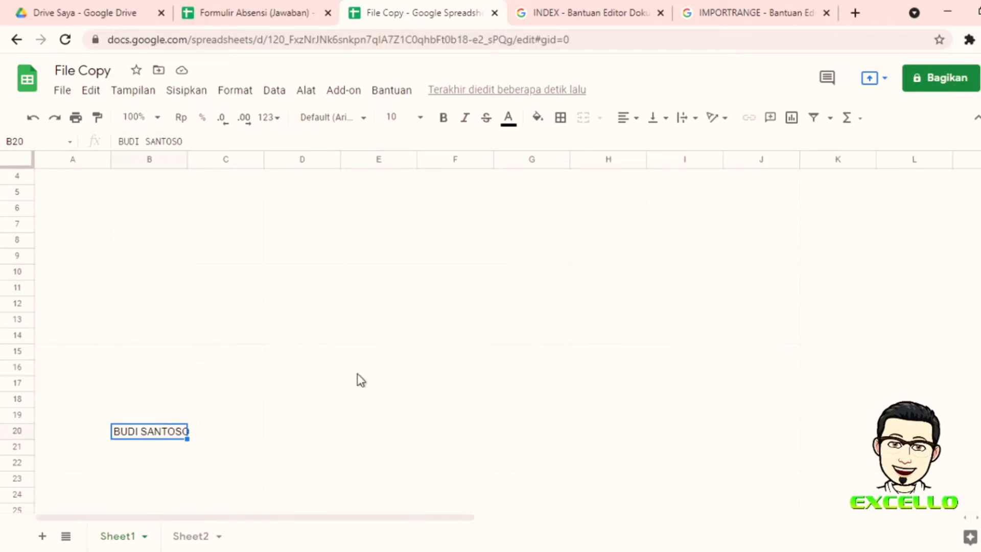
scroll(295, 358, "up", 1)
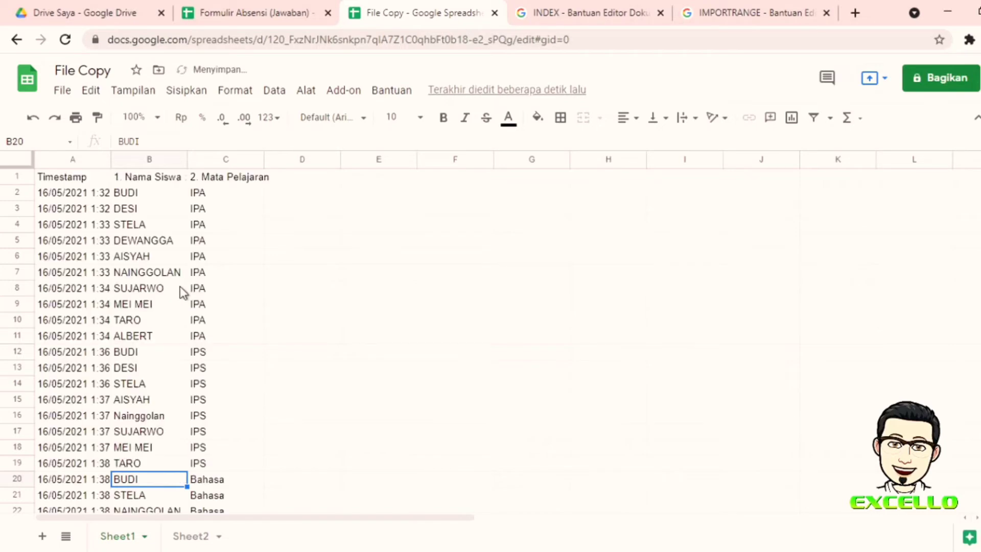
left_click(513, 307)
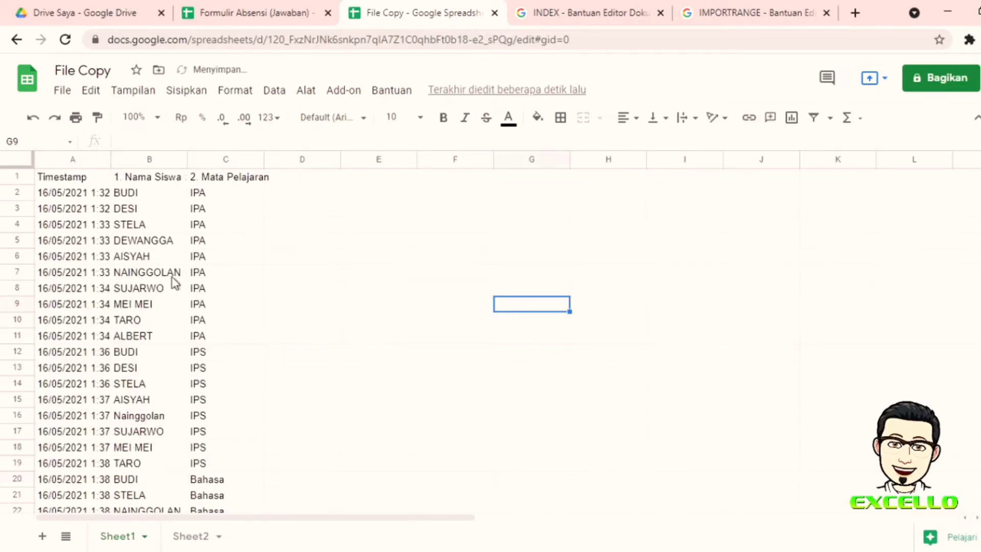
Step: Review the A1 import formula and fit column C's width to its header
scroll(173, 281, "down", 3)
scroll(154, 271, "up", 3)
left_click(82, 180)
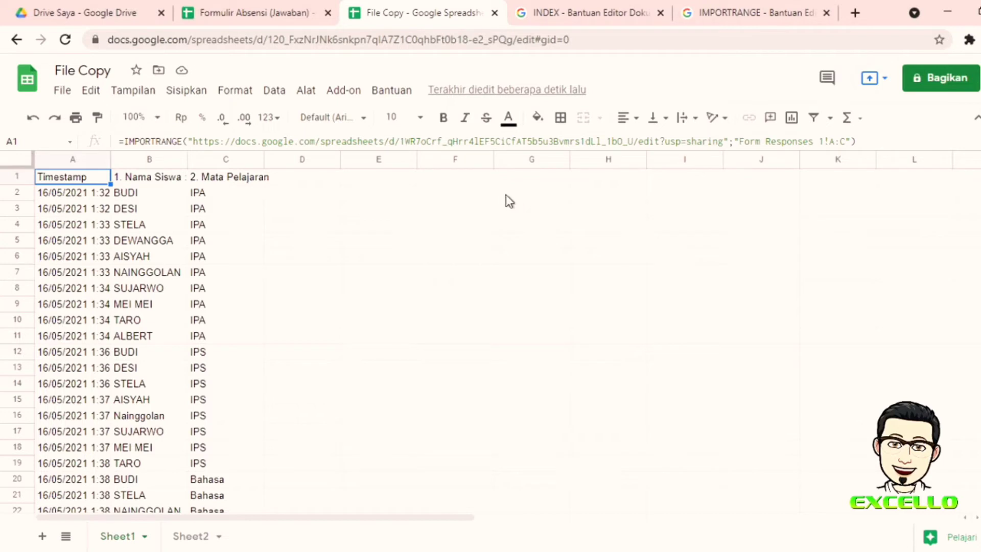
left_click(463, 182)
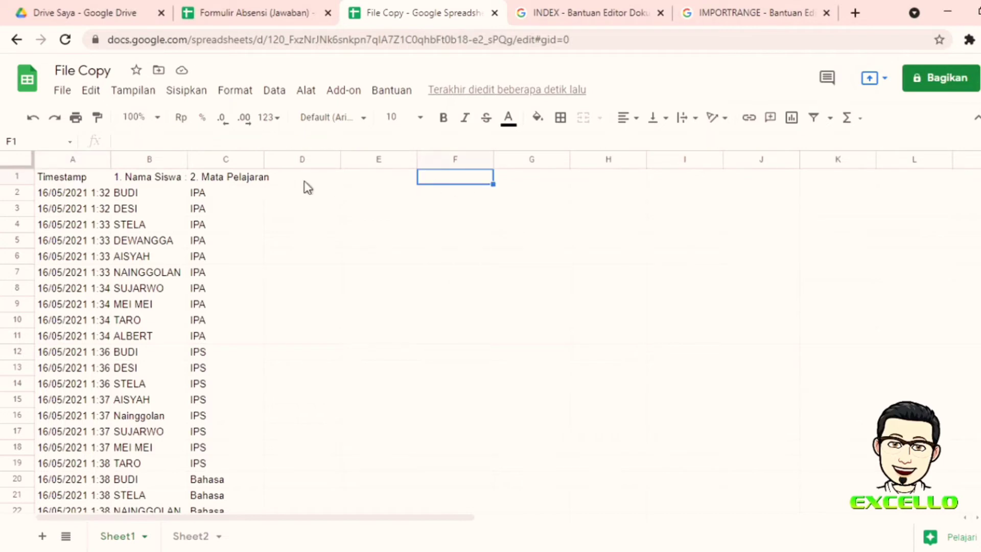
double_click(262, 159)
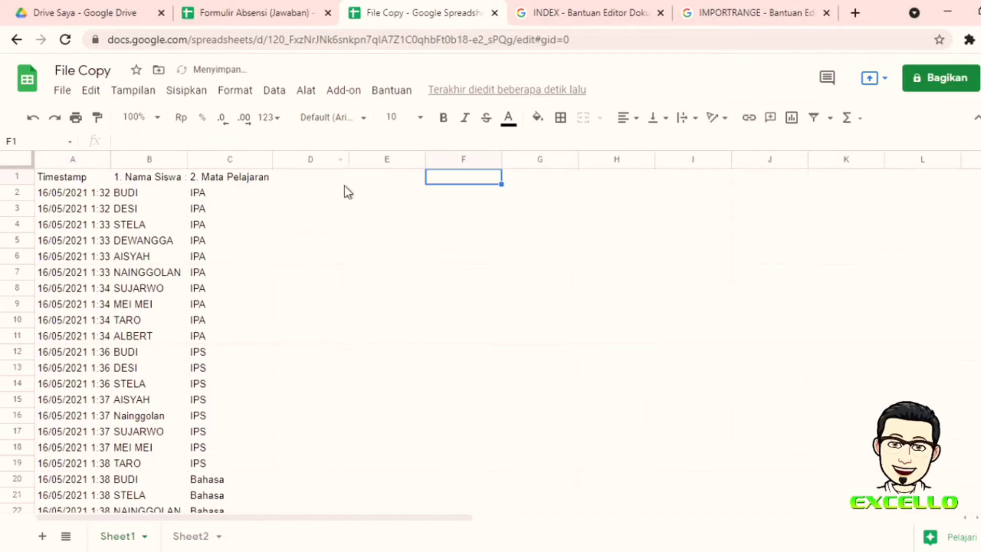
Step: Type the label IMPORTRANGE into cell D1
left_click(346, 180)
type("iM")
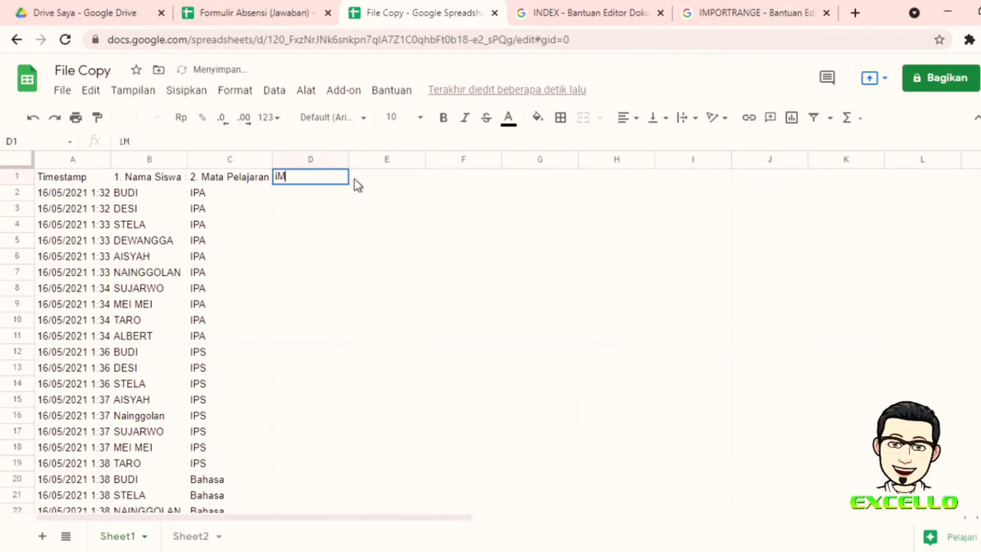
type("PORT")
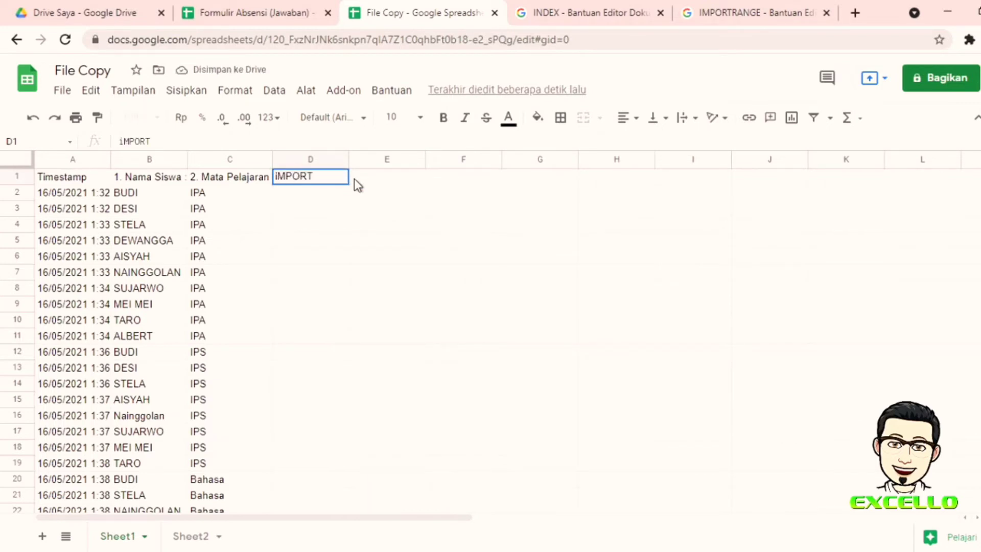
key("BackSpace")
key("BackSpace")
key("BackSpace")
key("BackSpace")
key("BackSpace")
key("BackSpace")
type("IM")
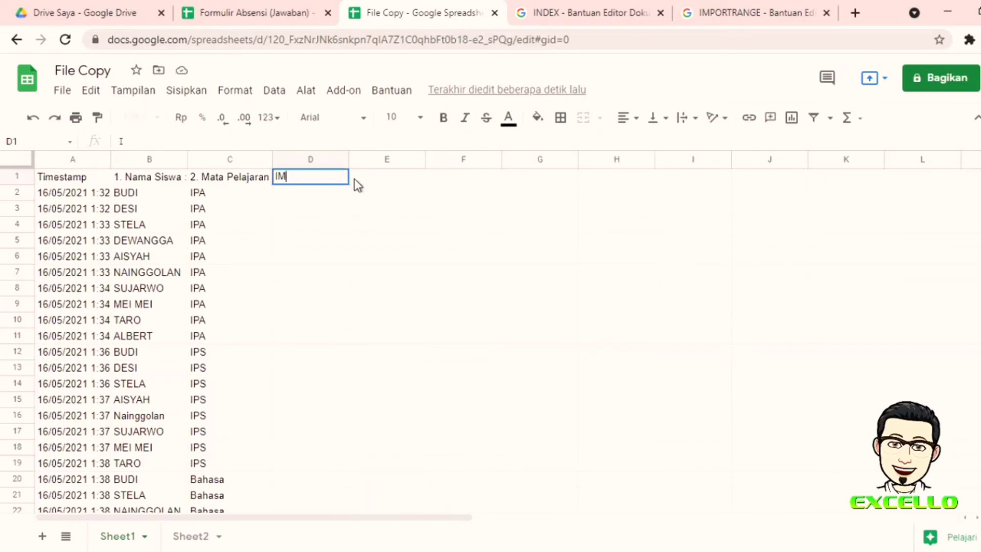
type("PORTRANGE")
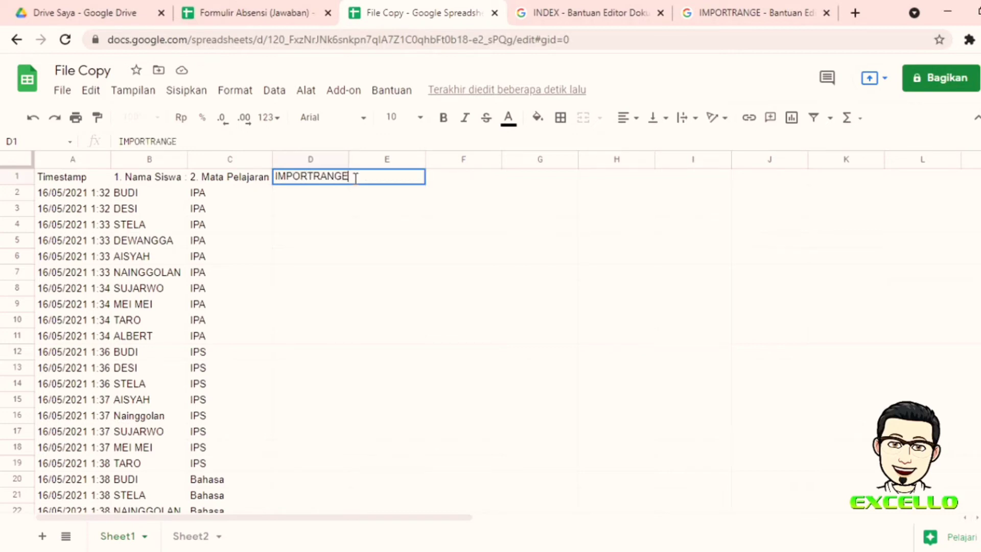
left_click(607, 243)
left_click(526, 179)
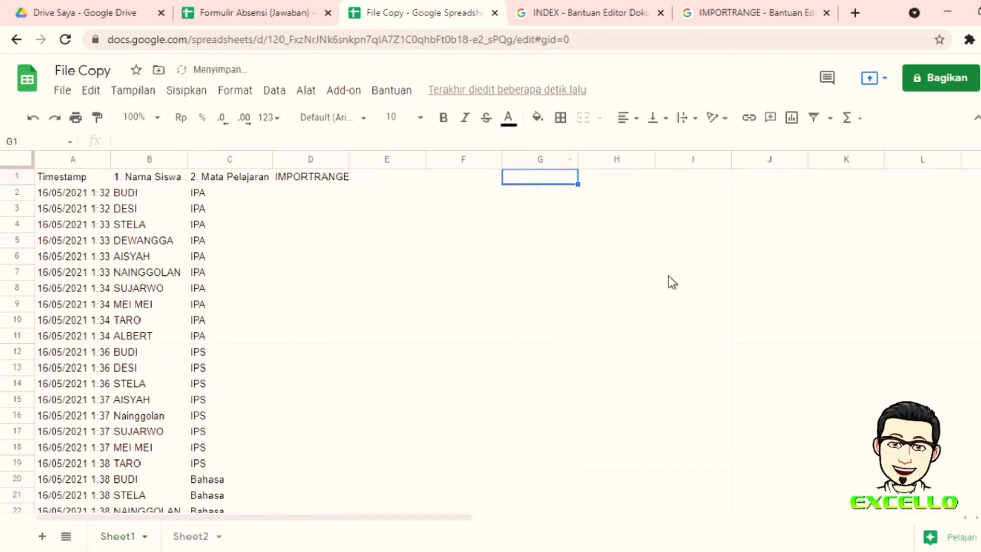
Step: Label cell G1 INDEX and look over the imported names in column B
type("INDEX")
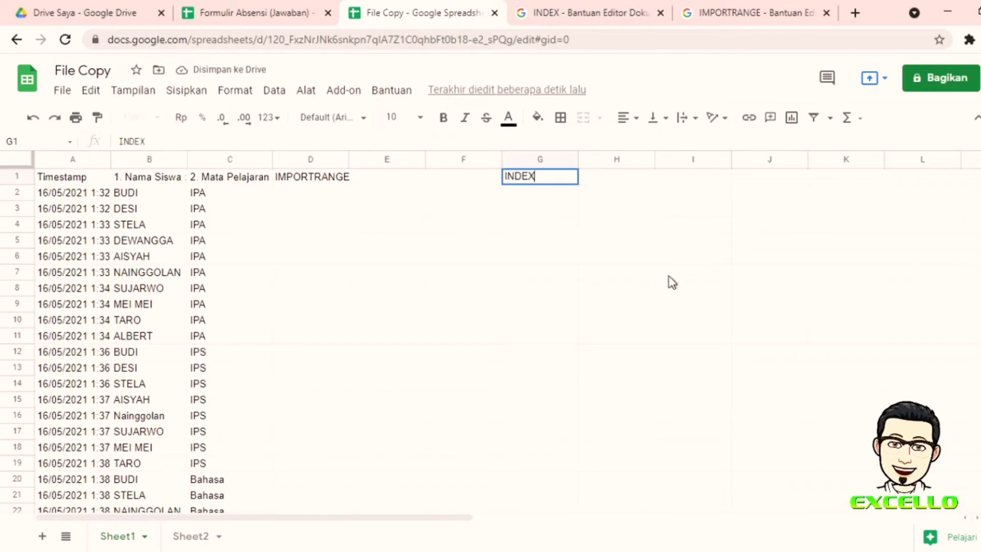
left_click(661, 294)
left_click(613, 183)
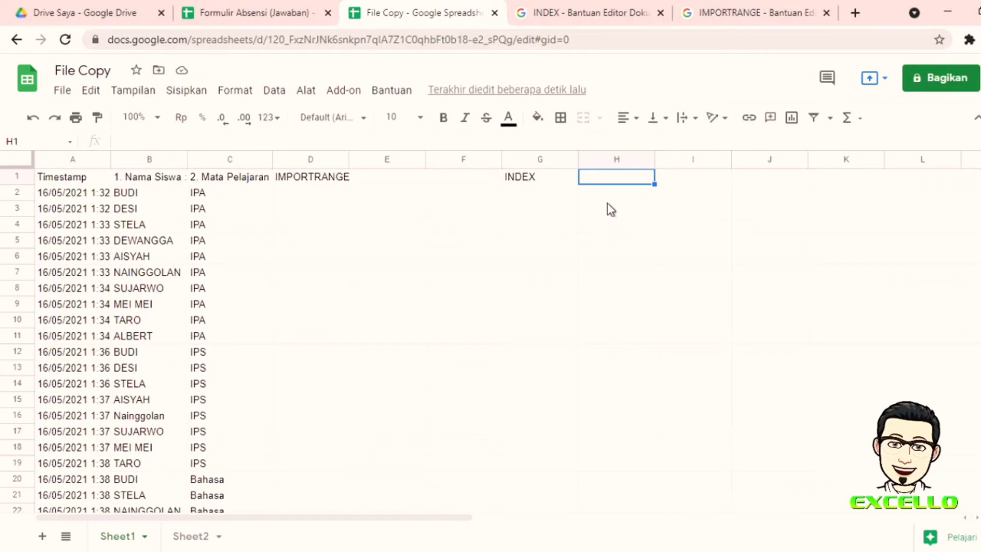
left_click(153, 193)
left_click(159, 241)
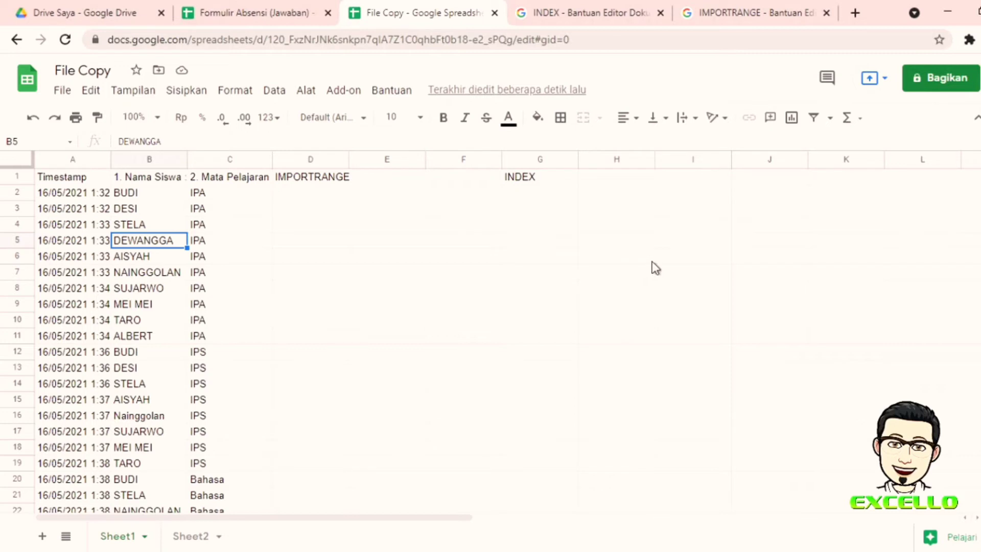
left_click(605, 179)
Step: Enter =INDEX(B:B;4) in H1 so it returns STELA
type("=INDEX")
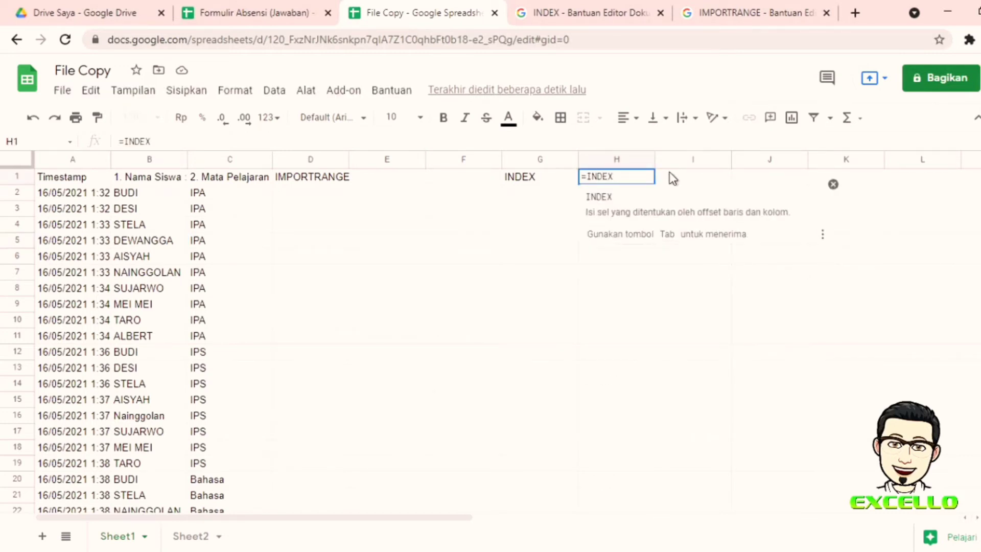
left_click(648, 196)
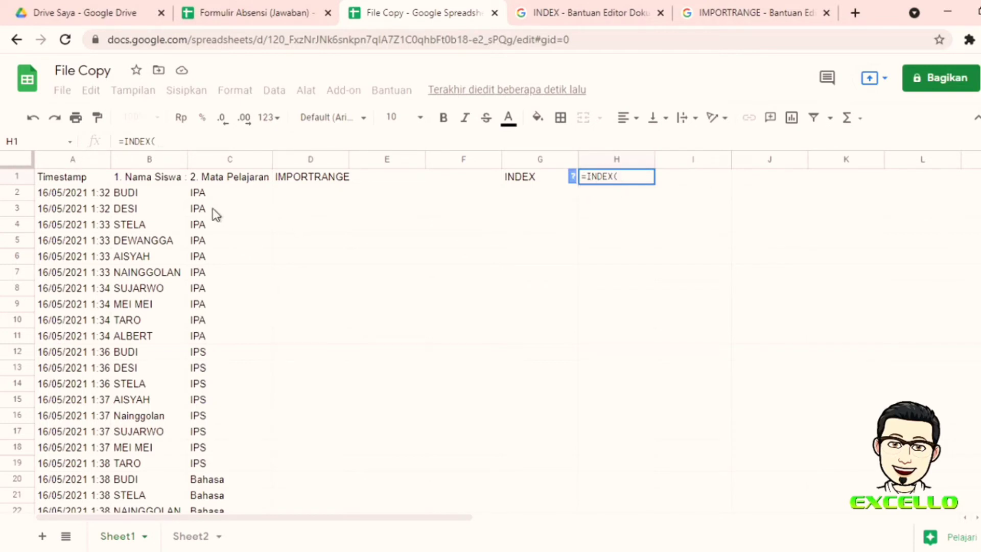
left_click(147, 159)
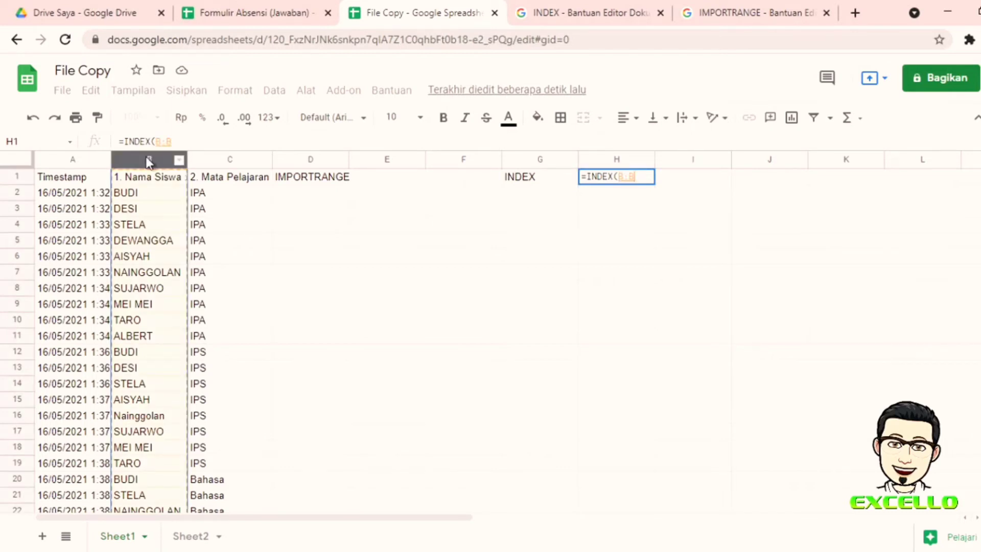
left_click(260, 141)
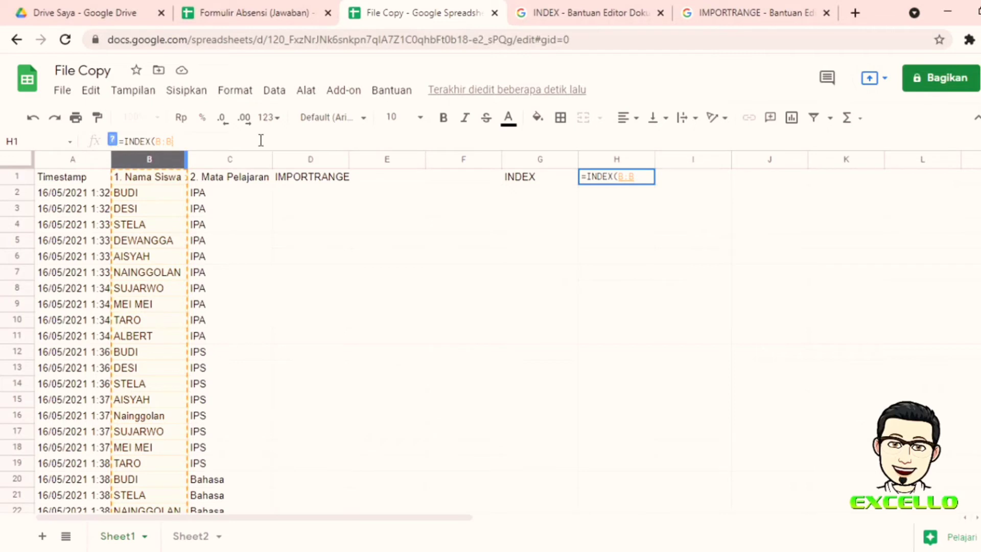
type(";")
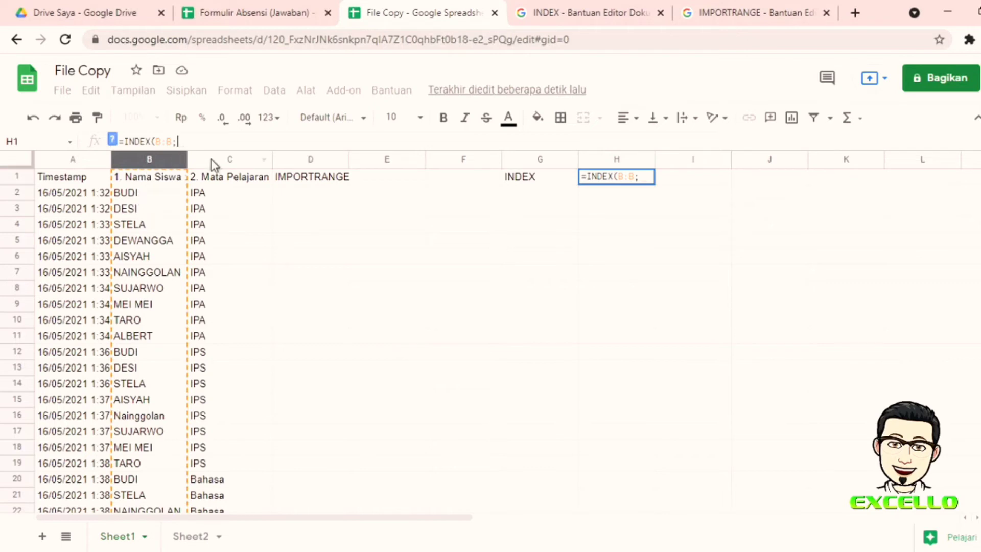
type("4")
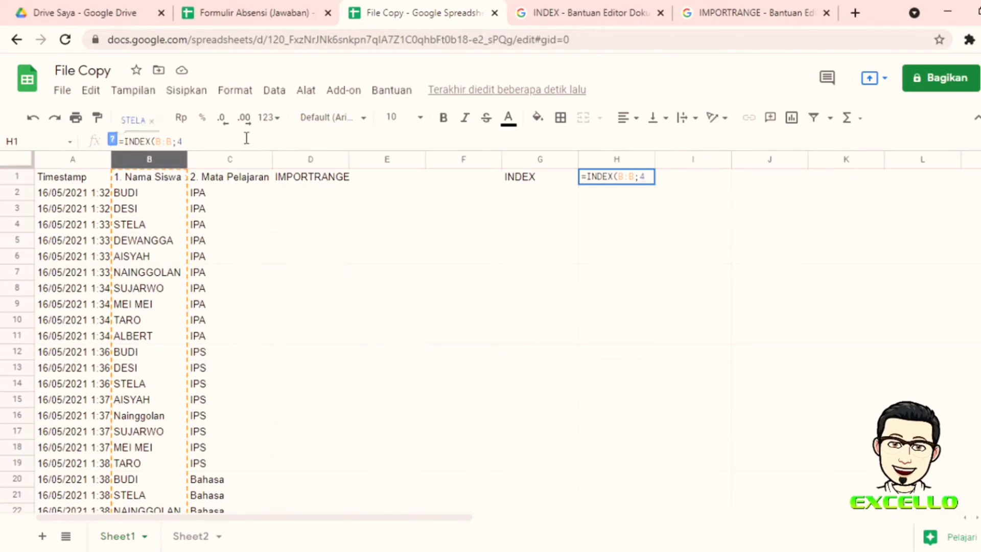
type(",0")
key("Return")
left_click(609, 180)
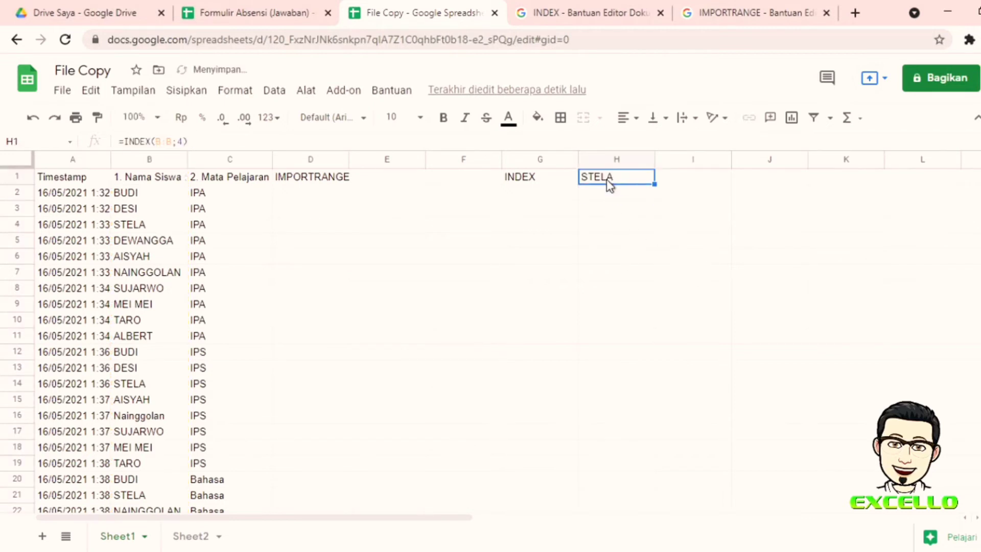
left_click(142, 228)
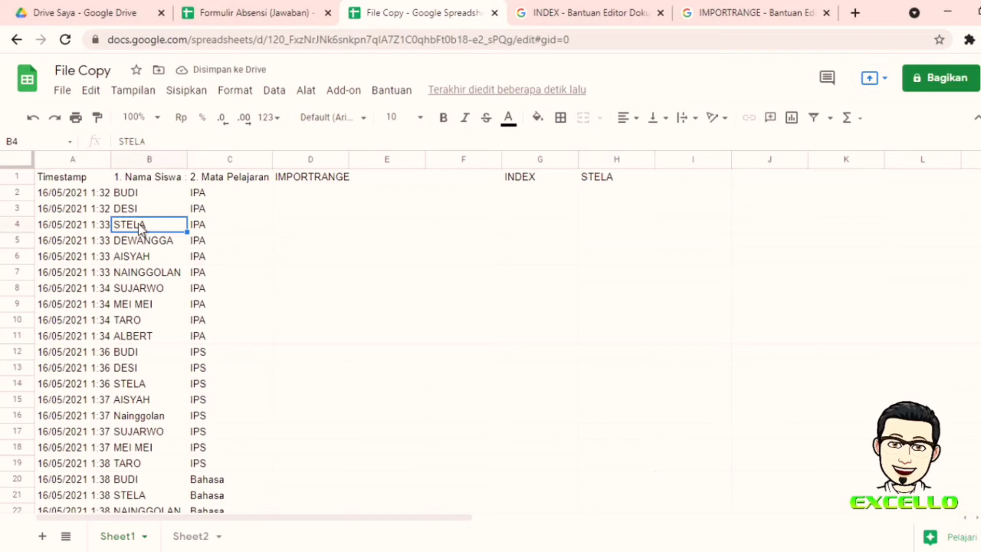
left_click(151, 176)
left_click(151, 198)
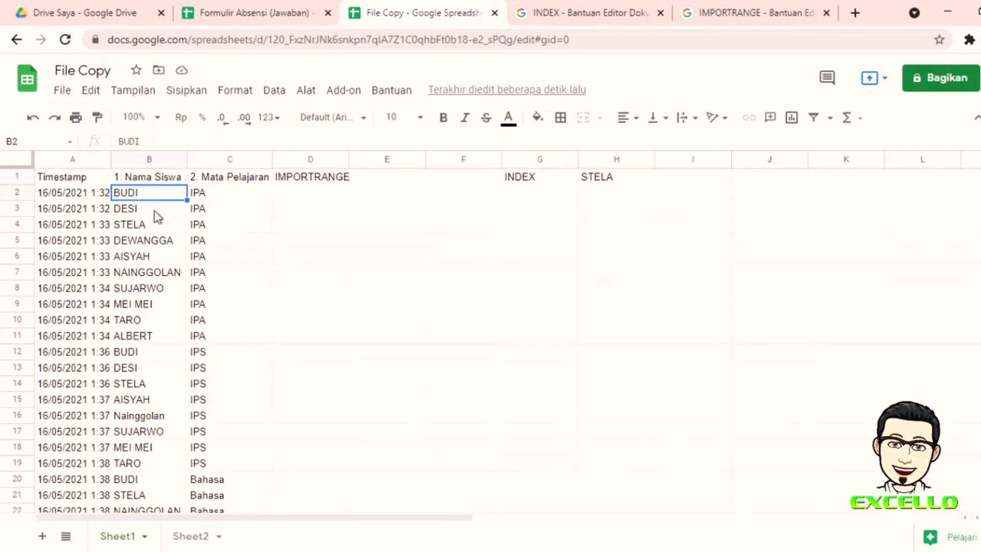
left_click(154, 211)
left_click(151, 225)
left_click(606, 178)
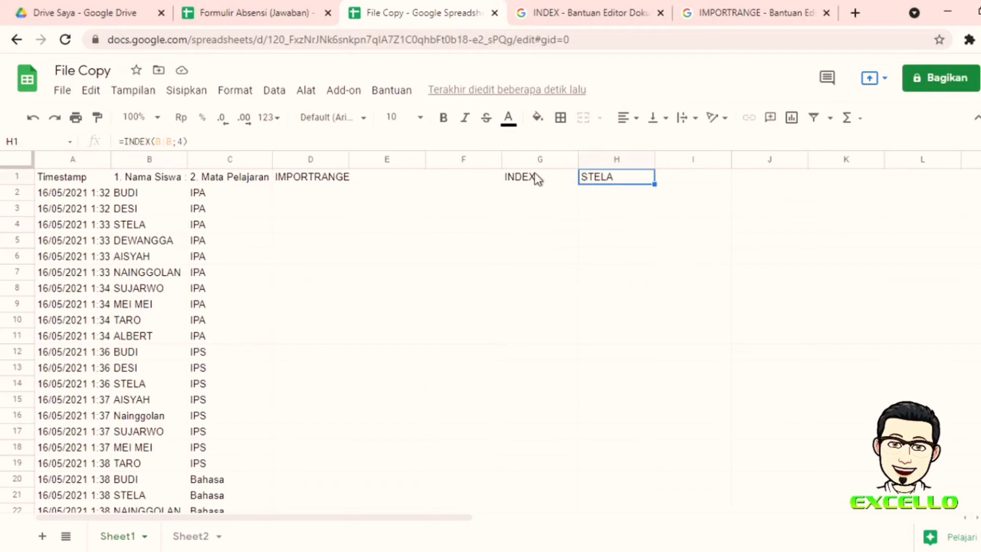
left_click(185, 141)
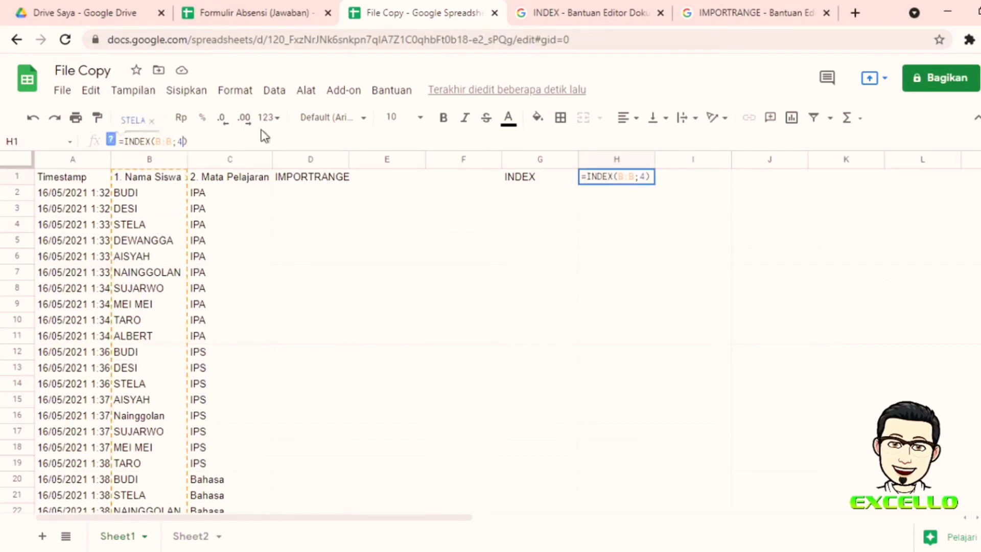
type(",")
key("BackSpace")
key("Return")
left_click(616, 181)
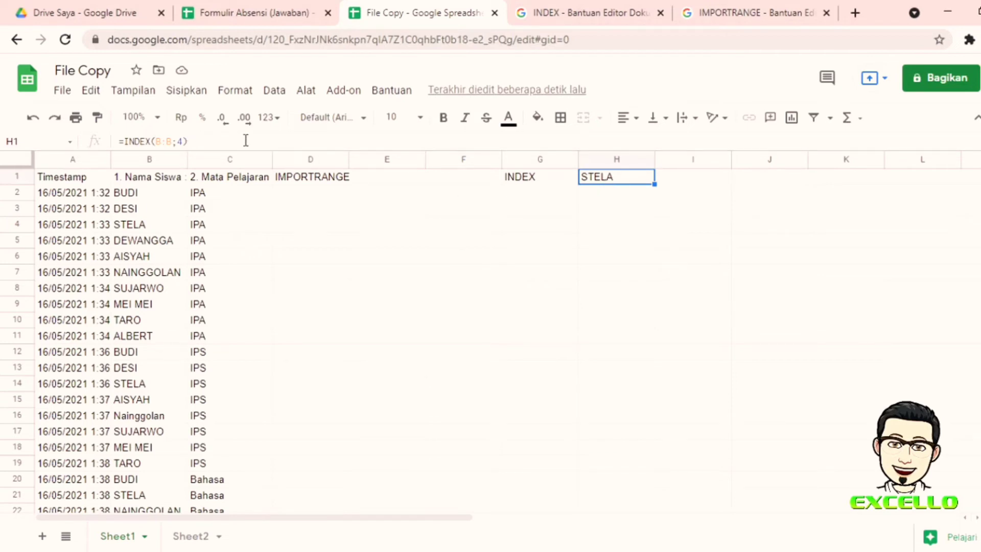
Step: Enter =INDEX(A1:C10;4;2) in H2 and confirm it matches STELA in B4
left_click(616, 194)
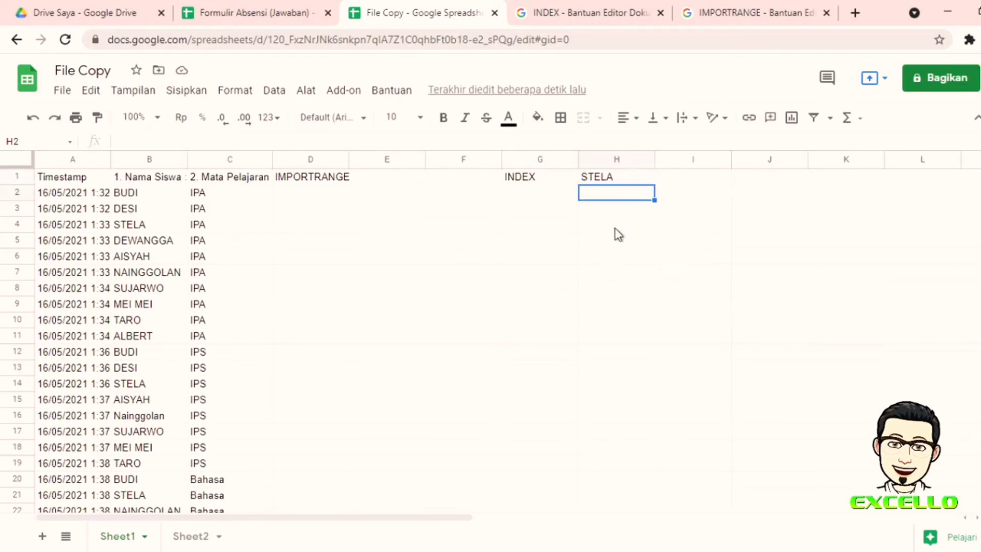
type("INDEX")
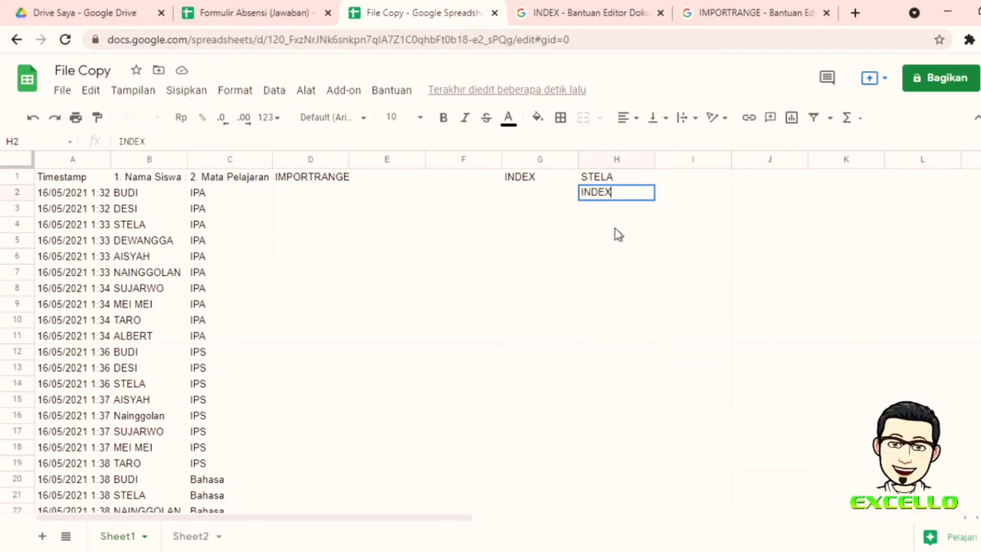
key("BackSpace")
key("BackSpace")
key("BackSpace")
key("BackSpace")
key("BackSpace")
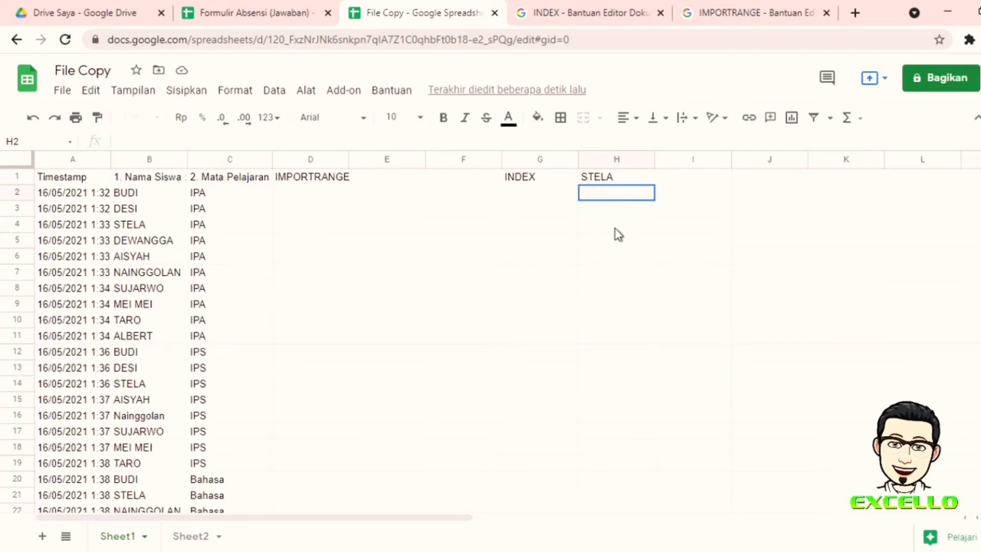
type("=INDEX")
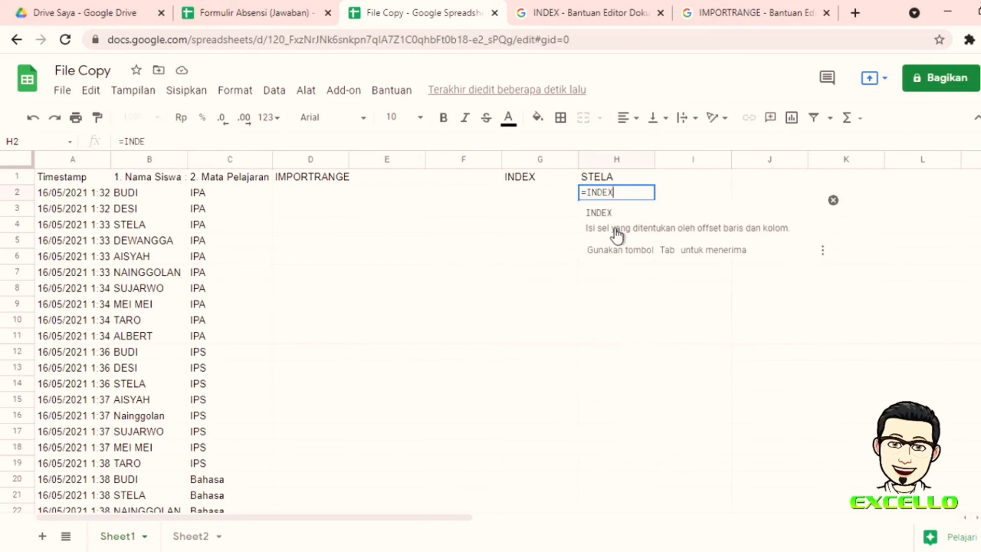
left_click(617, 235)
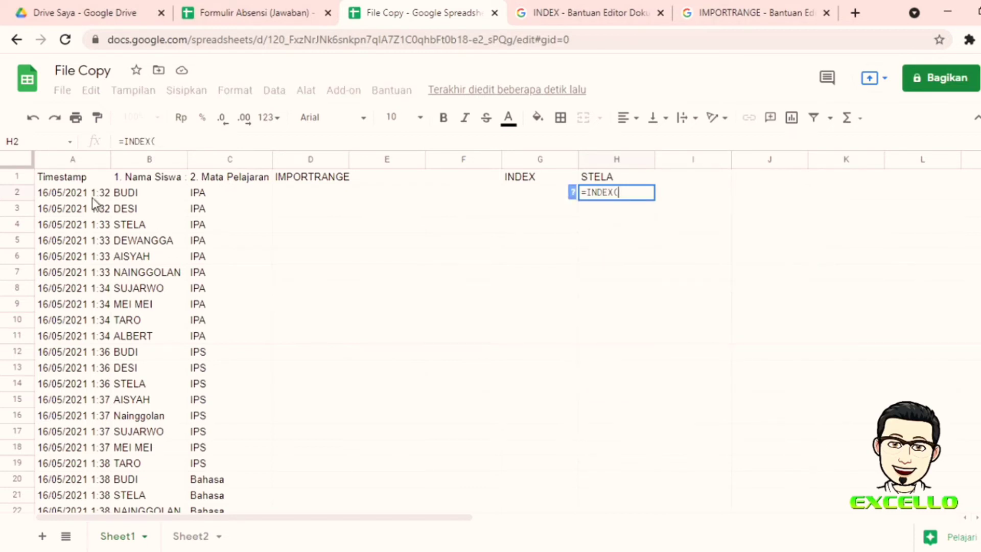
mouse_move(60, 180)
left_mouse_down()
mouse_move(208, 281)
mouse_move(218, 325)
left_mouse_up()
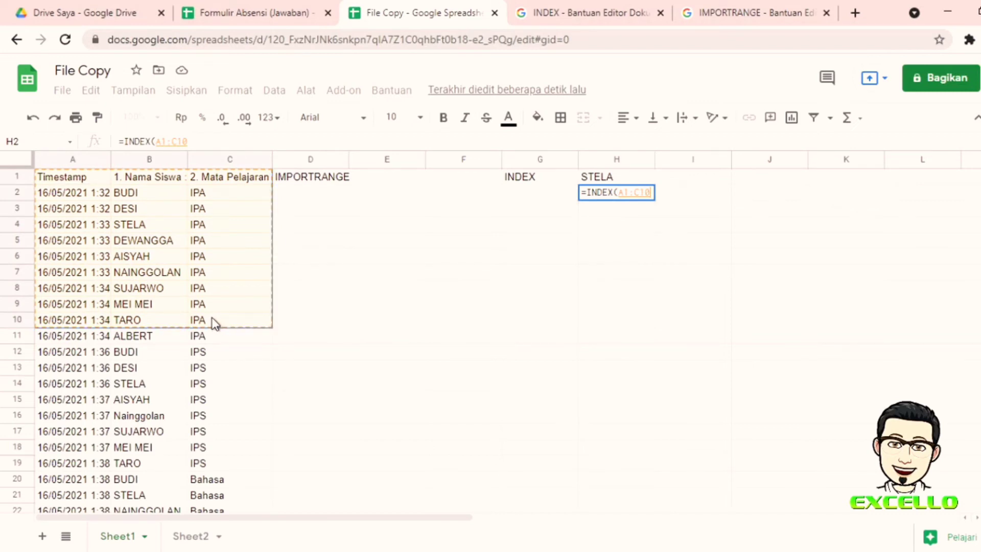
type(";")
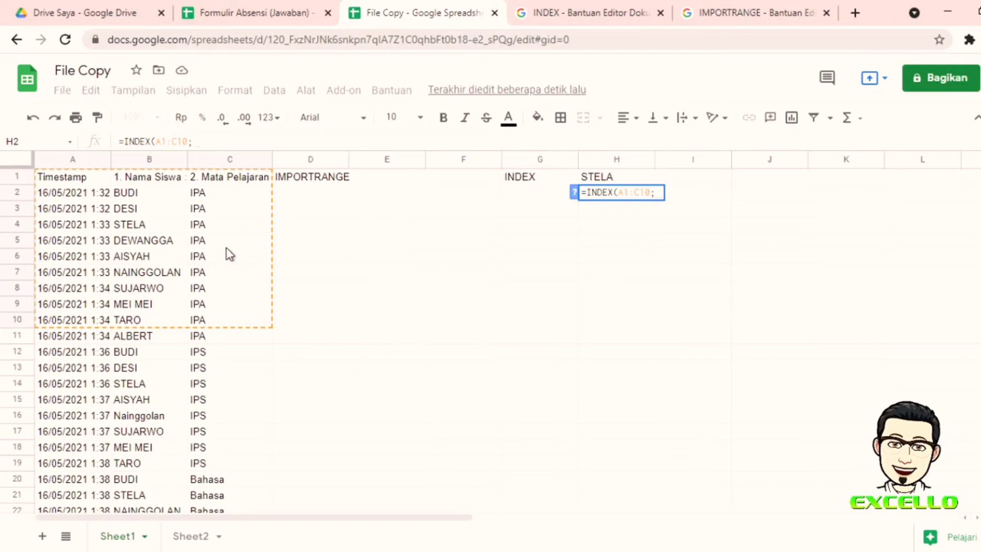
type("4")
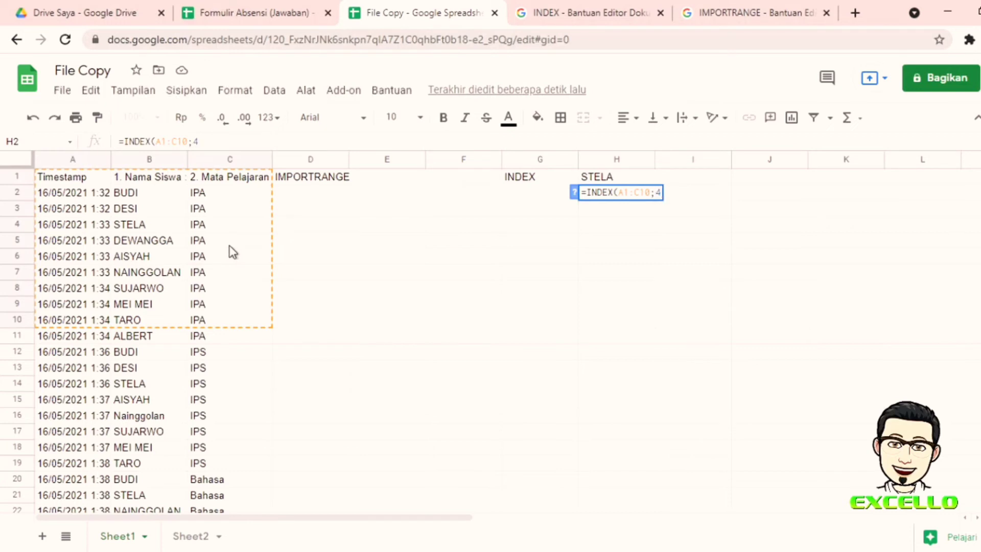
type(";")
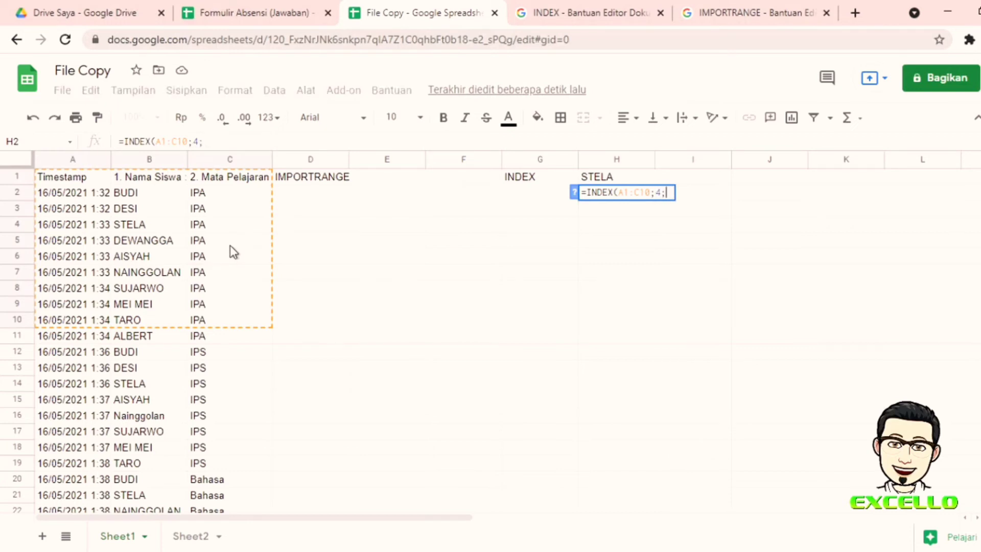
type("2")
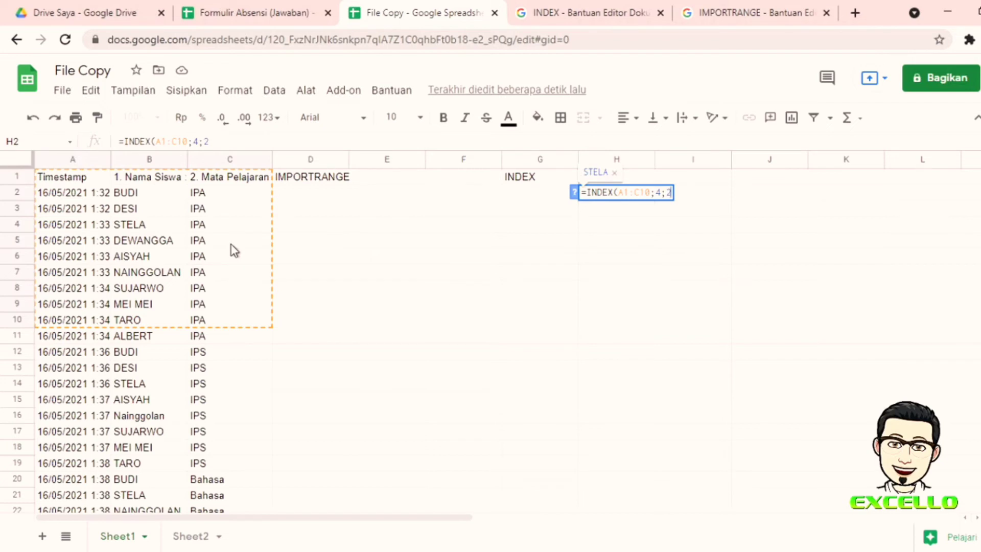
type(")")
key("Return")
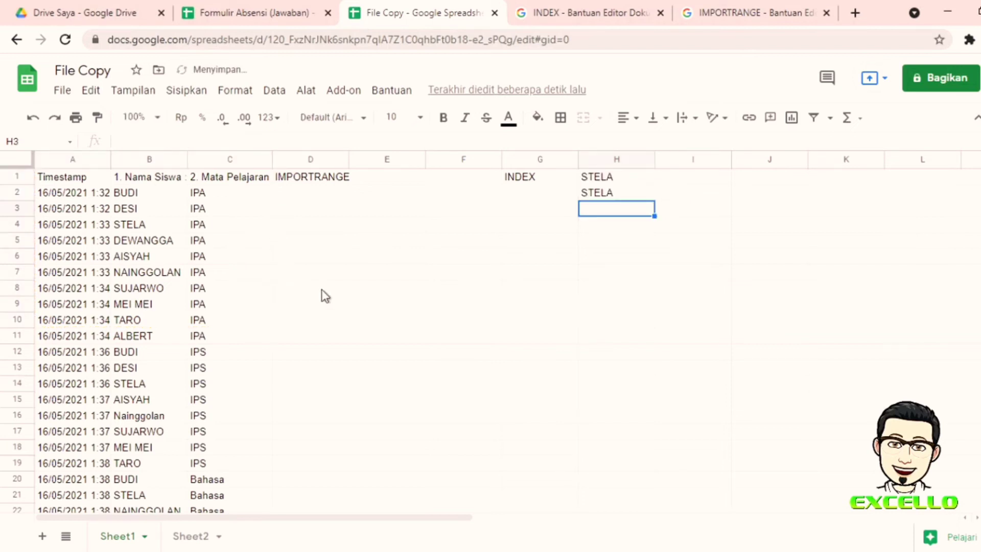
left_click(151, 227)
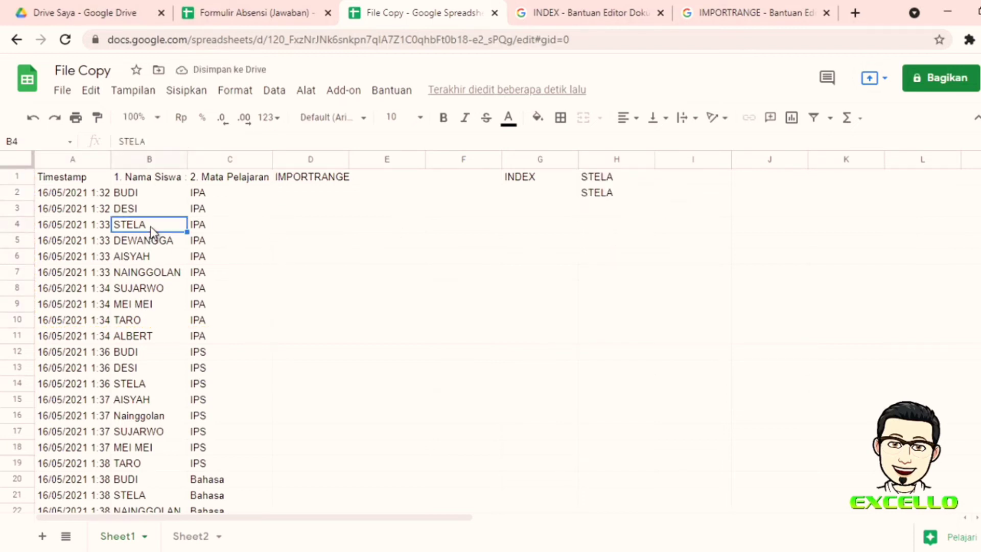
Step: Enter =INDEX(A1:C12;5;2) in cell H3, after checking the existing INDEX formula in H2
left_click(594, 212)
left_click(607, 189)
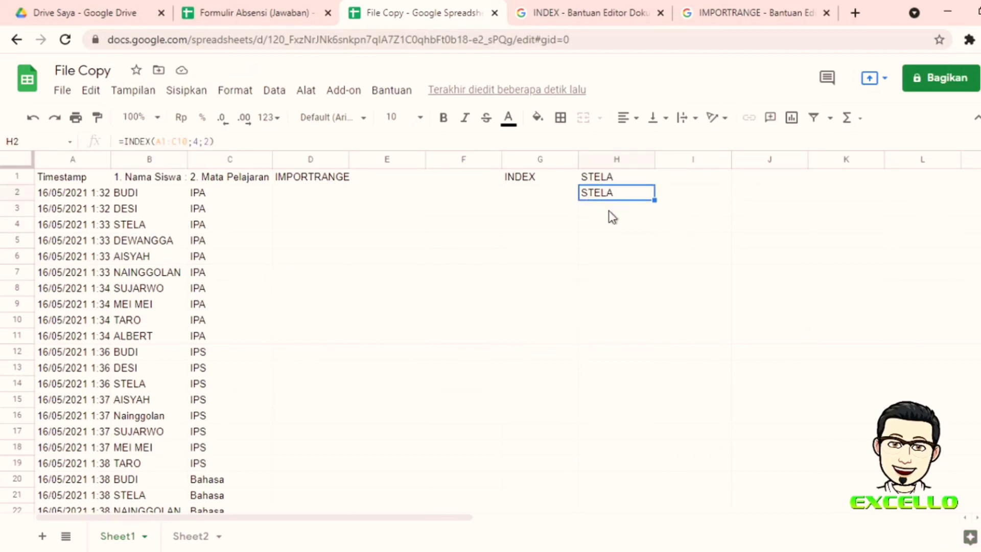
left_click(623, 212)
type("=I")
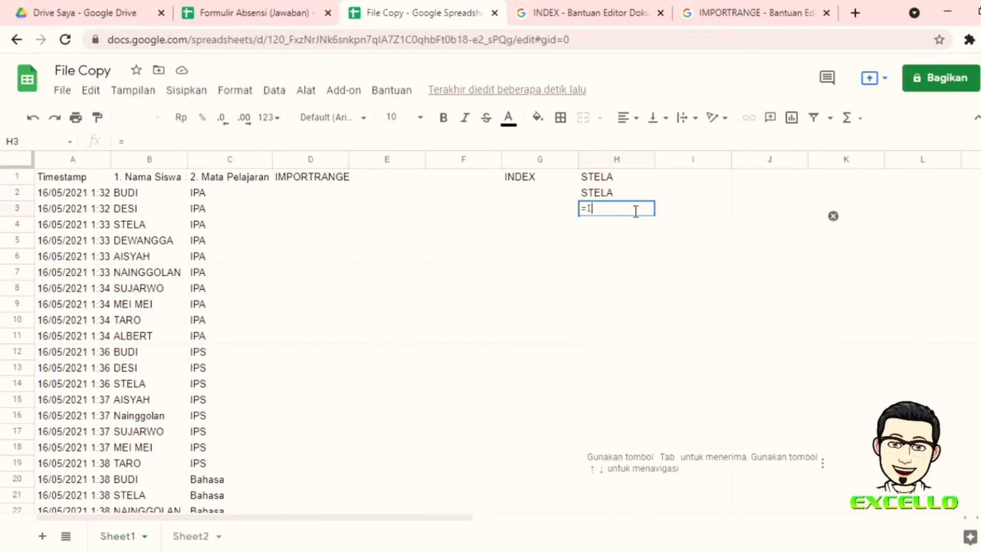
type("NDEX(")
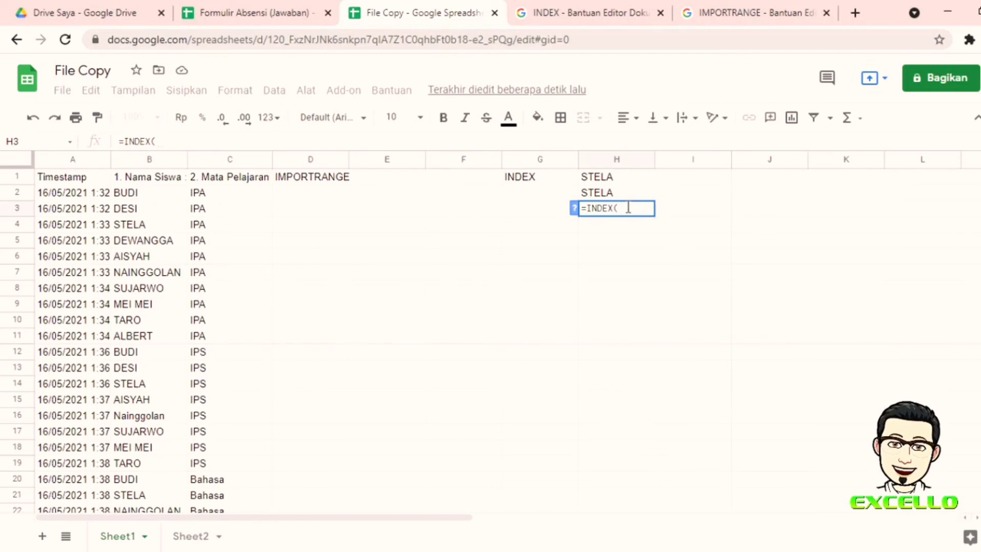
left_click_drag(46, 177, 265, 357)
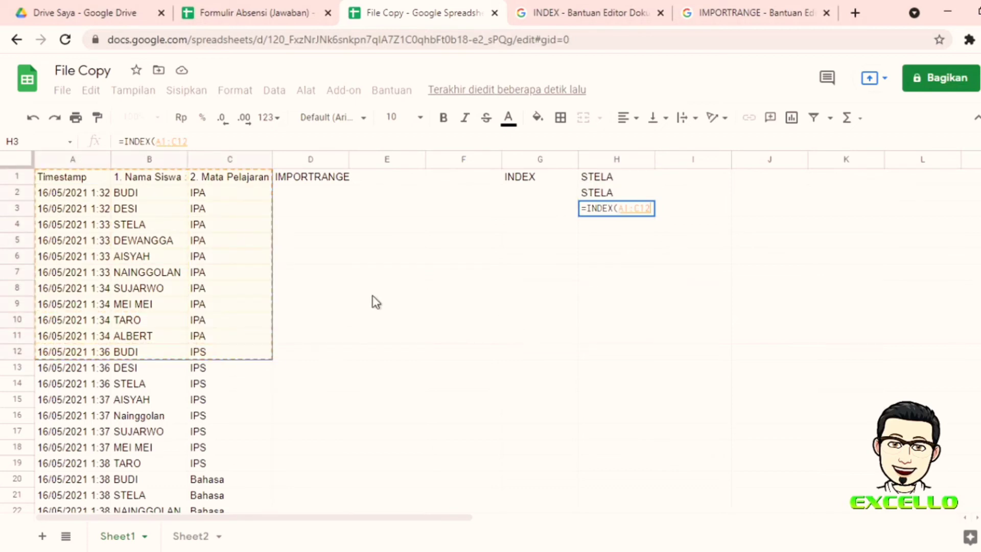
type(";")
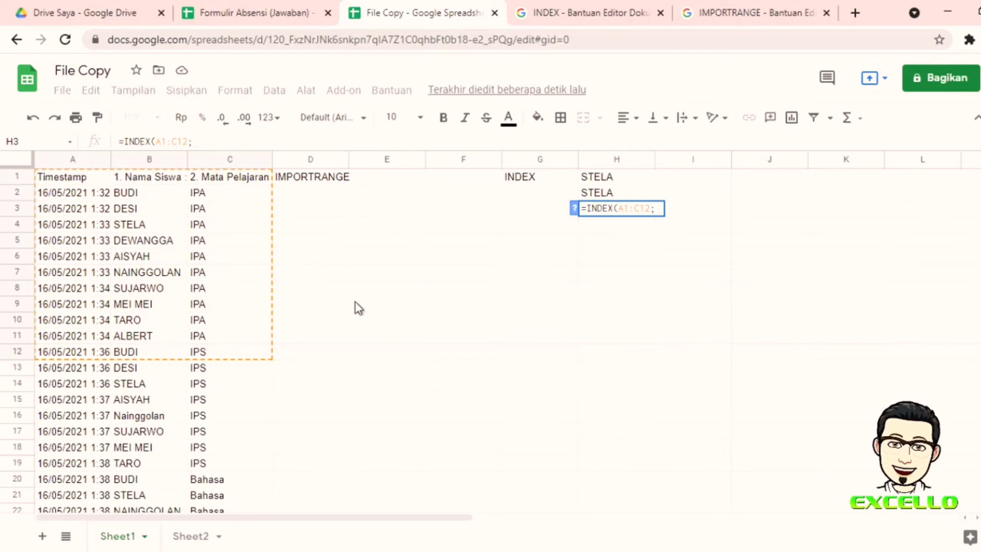
type("5;2")
key("Return")
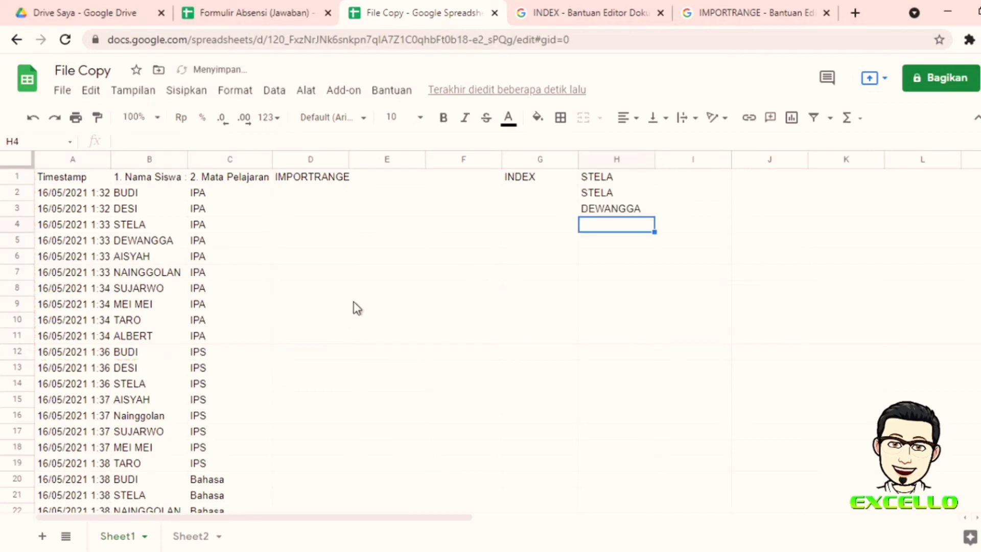
Step: Compare H3's DEWANGGA result with H2's formula and the source names STELA in B4 and DEWANGGA in B5
left_click(616, 209)
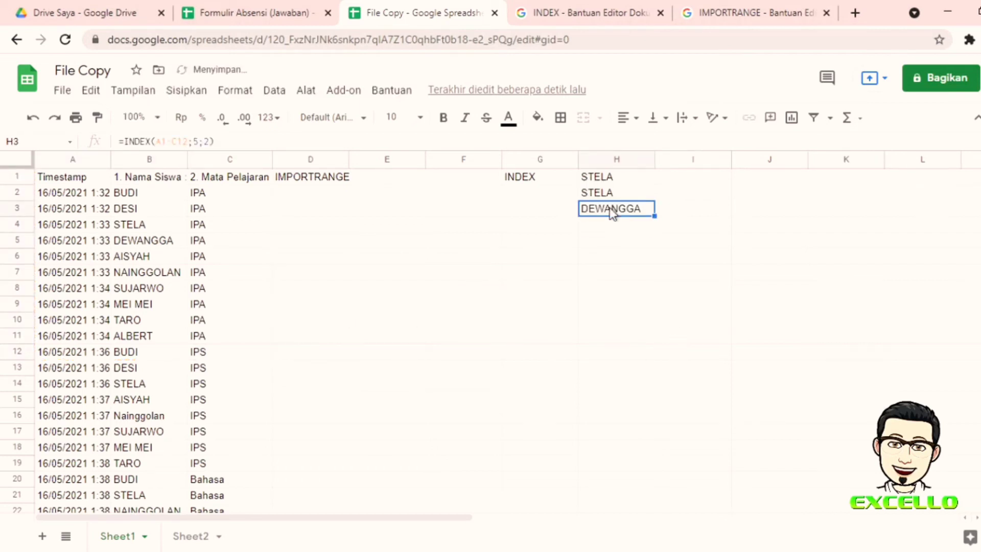
left_click(618, 192)
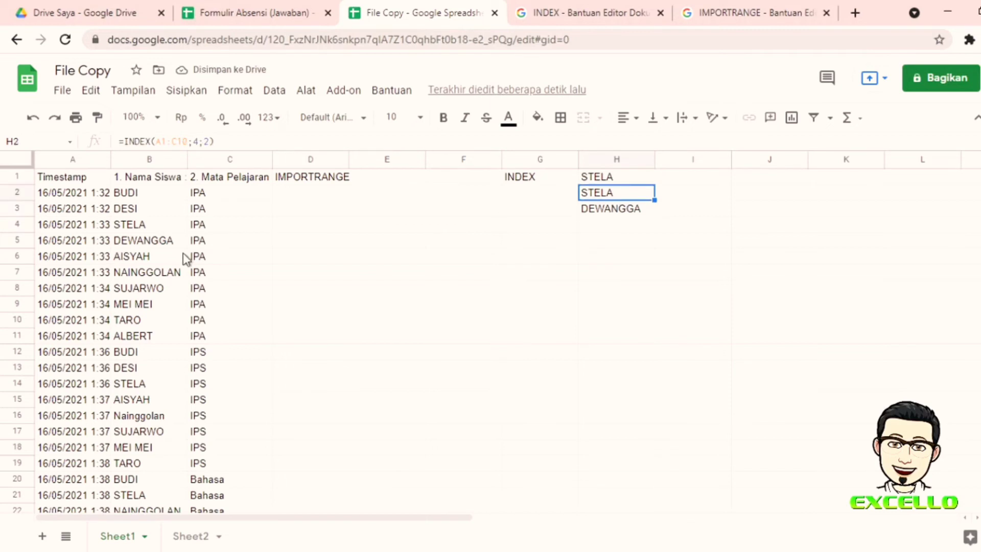
left_click(140, 227)
left_click(610, 210)
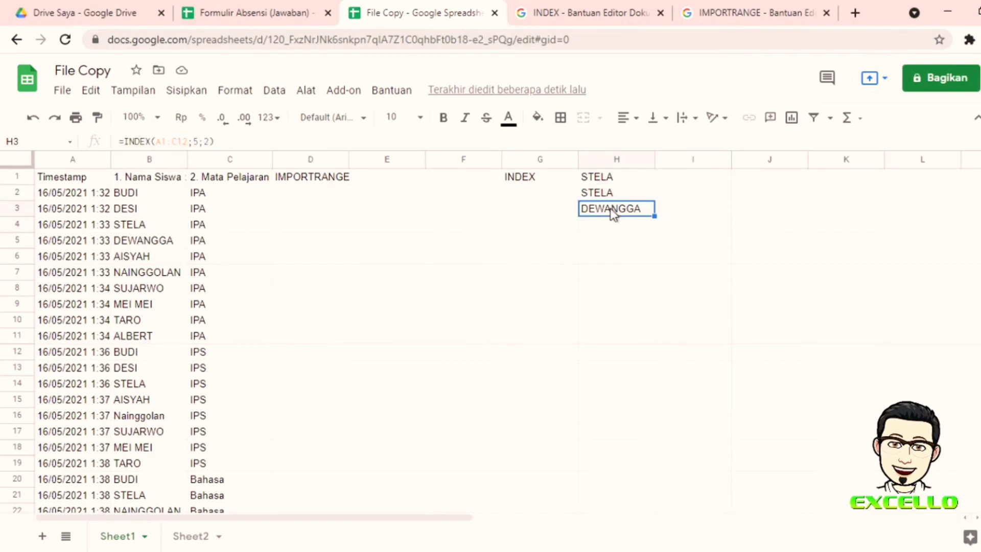
left_click(166, 240)
left_click(608, 210)
left_click(549, 185)
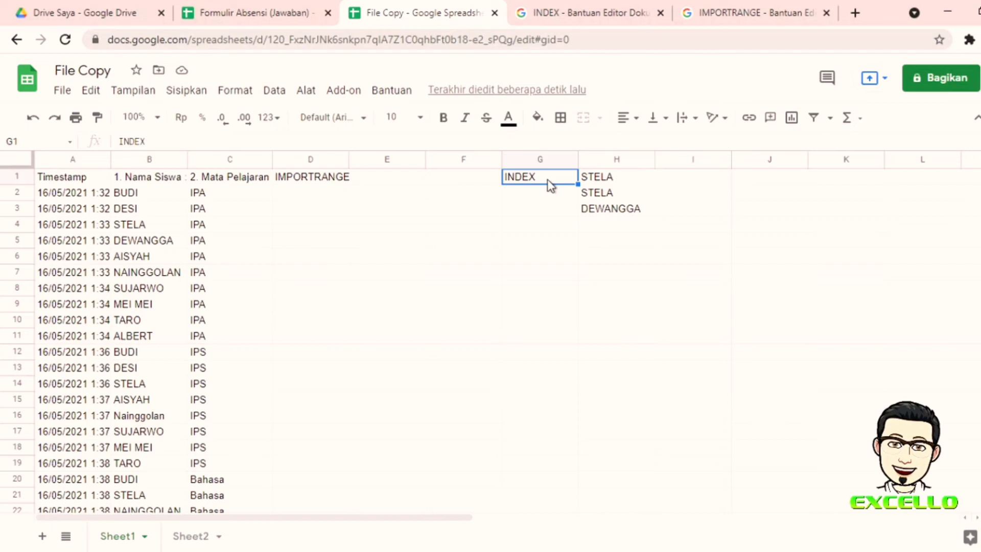
left_click(714, 185)
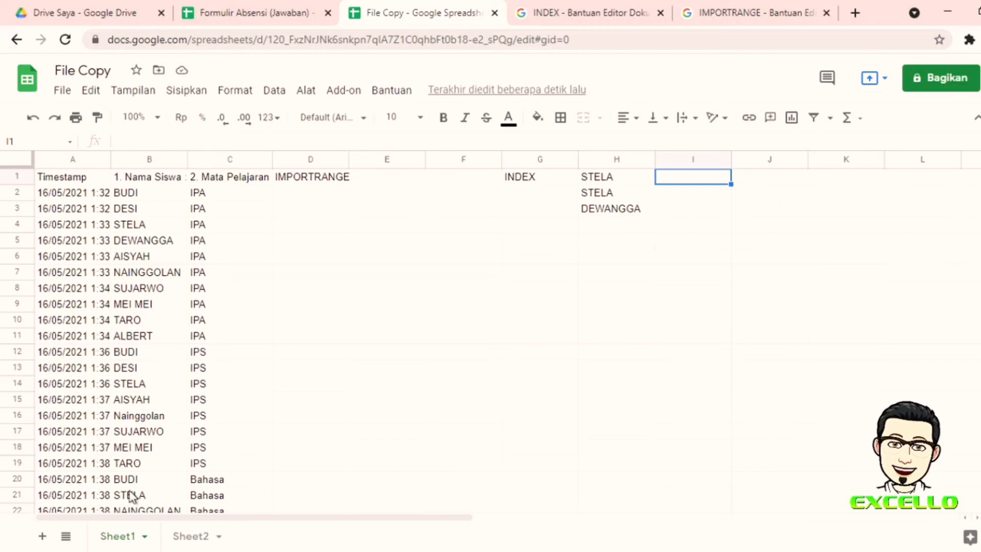
Step: Glance at Sheet2, return to Sheet1, then add a blank Sheet3 to File Copy
left_click(188, 536)
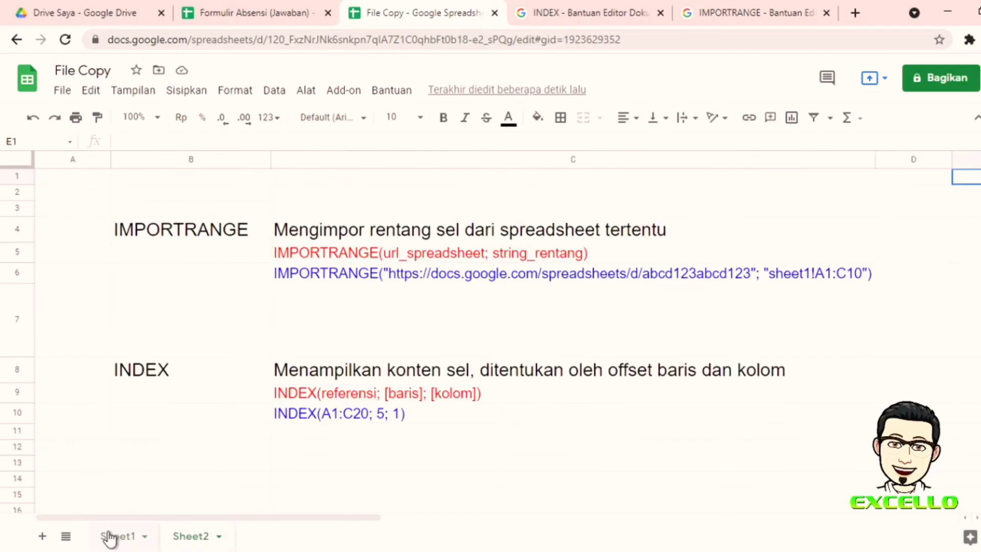
left_click(113, 536)
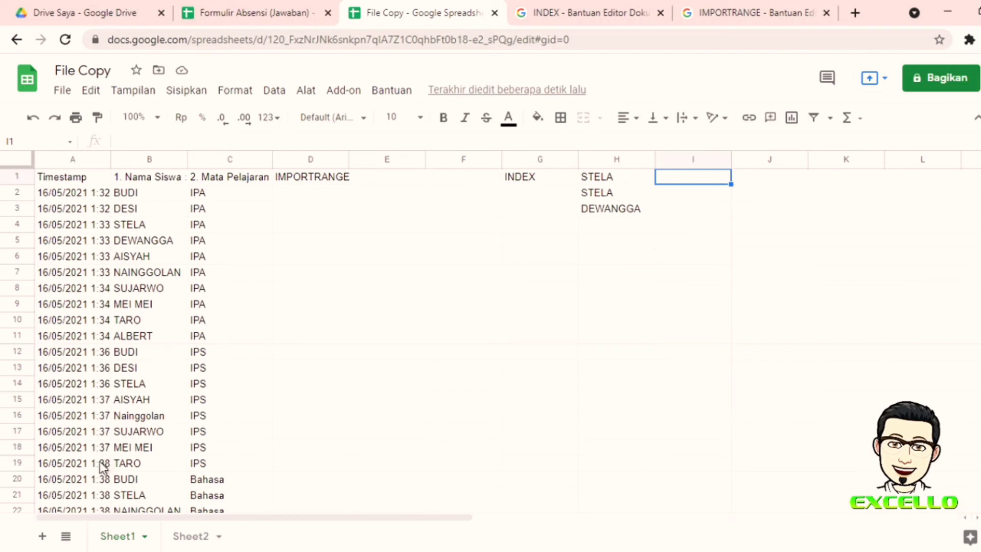
left_click(43, 537)
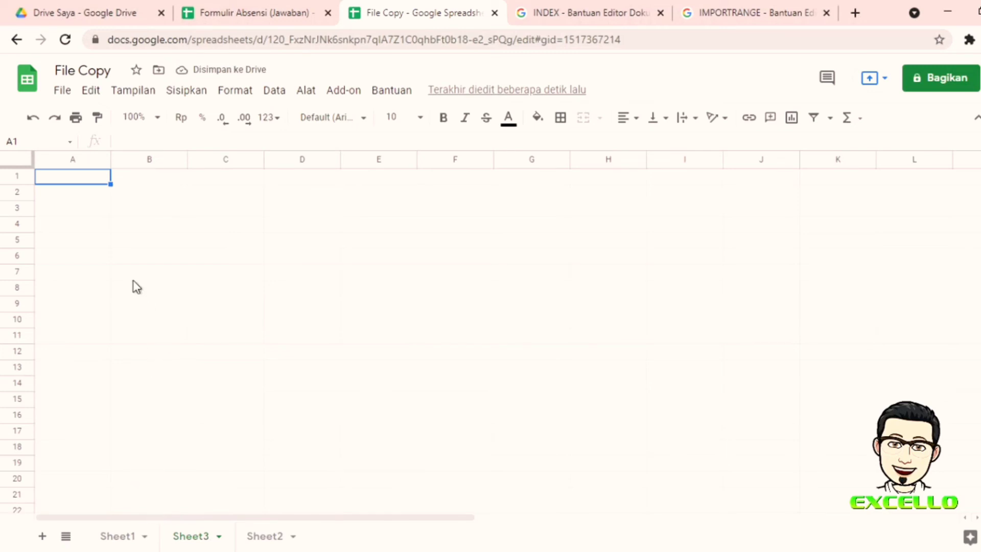
Step: Enter =INDEX(Sheet1!A:C;;) in Sheet3's A1 to mirror Sheet1's Timestamp, Nama Siswa and Mata Pelajaran columns
type("=")
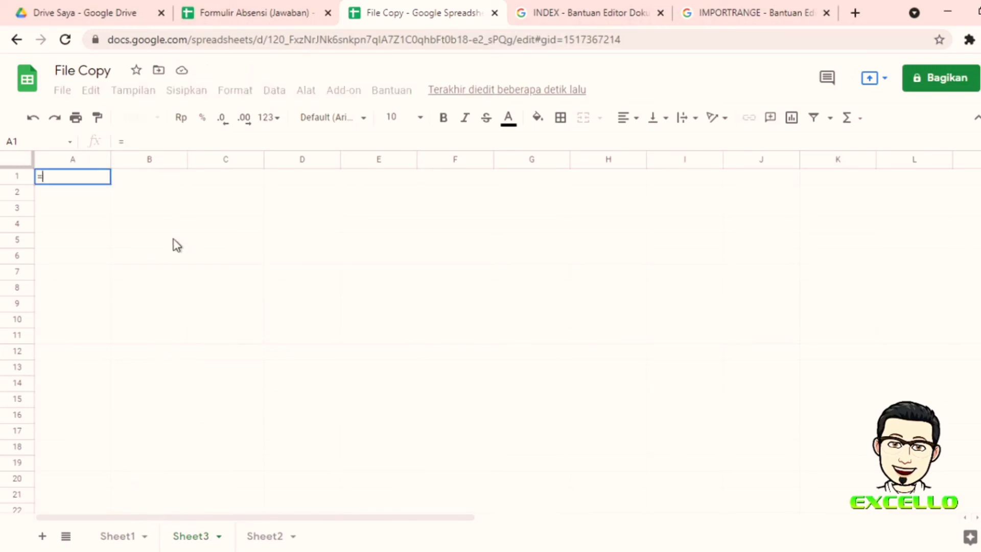
type("INDEX(")
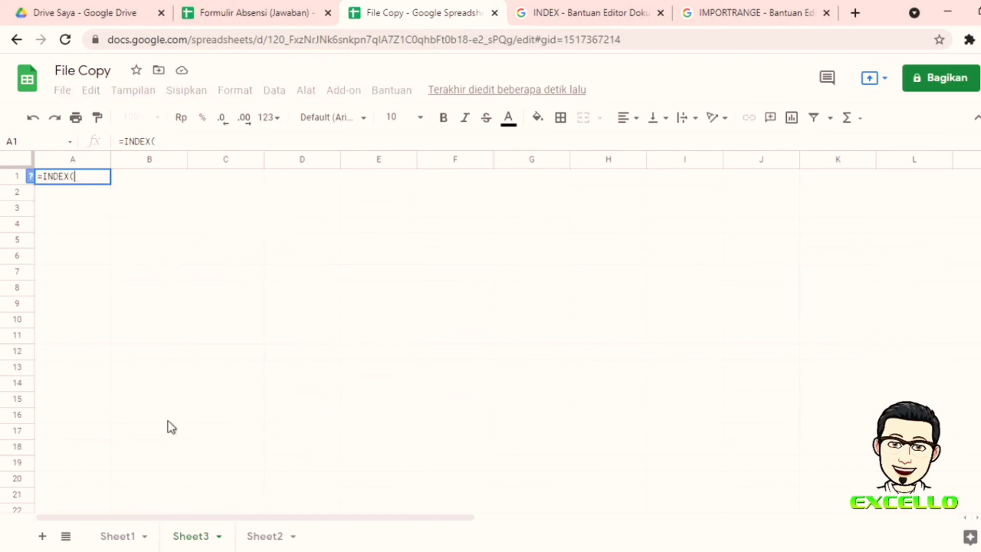
left_click(115, 539)
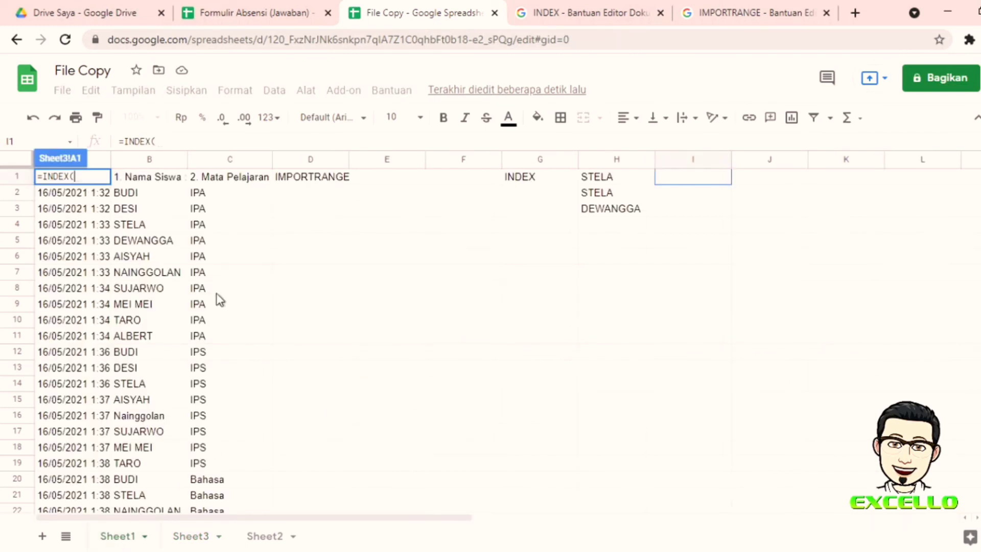
left_click(99, 162)
left_click_drag(99, 162, 195, 170)
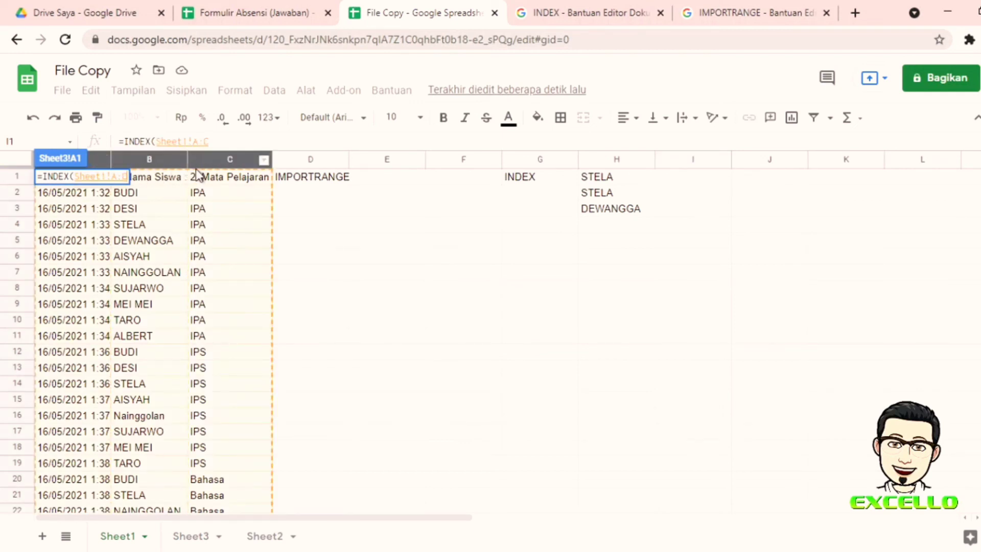
left_click(235, 141)
type(";")
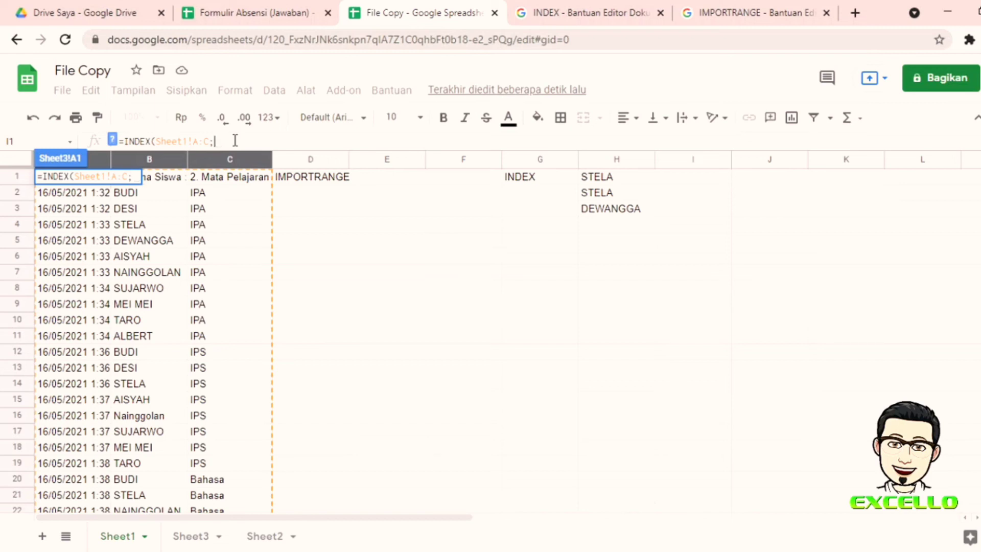
type(";)")
key("Return")
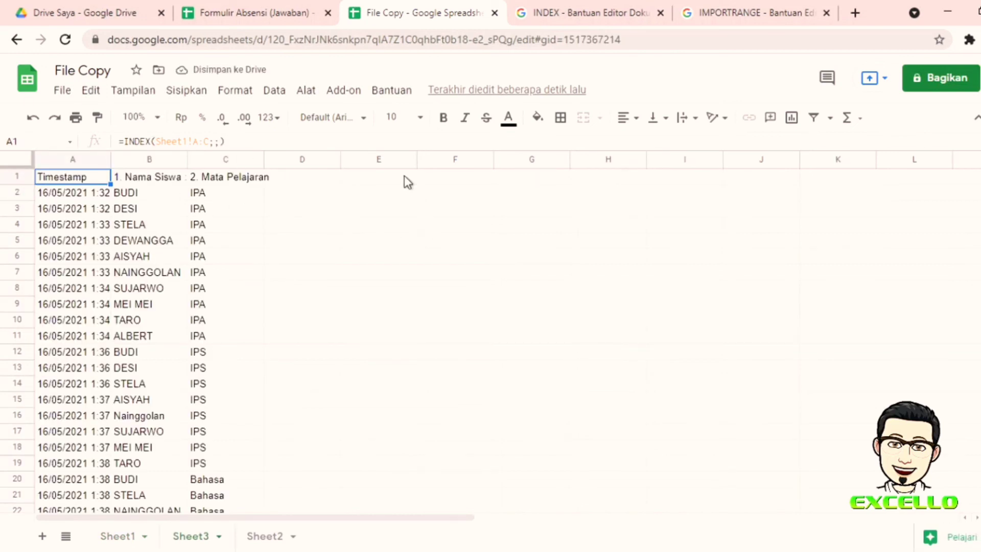
left_click(435, 179)
Step: Put =A1 in F1, fill it down to F16, and widen column F to show full timestamps
type("=")
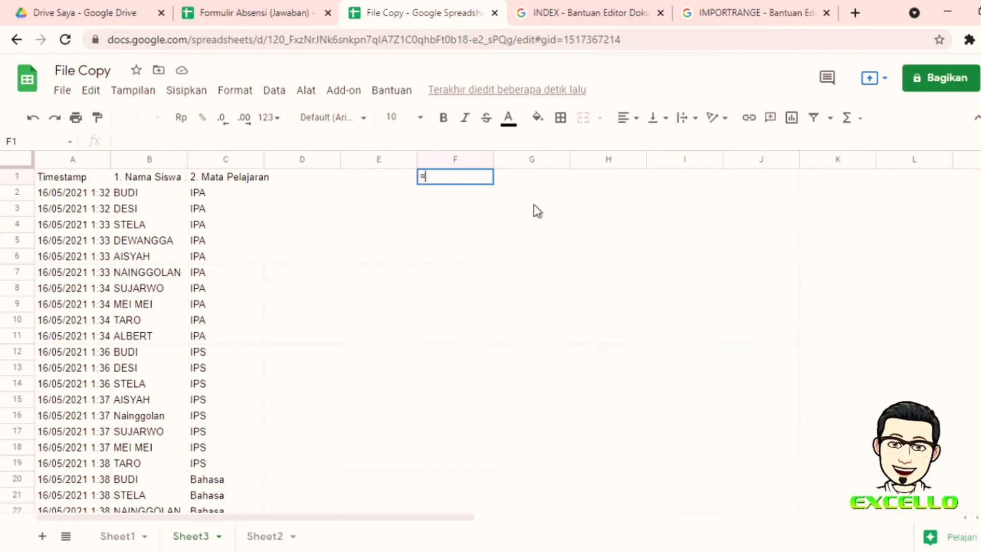
left_click(76, 178)
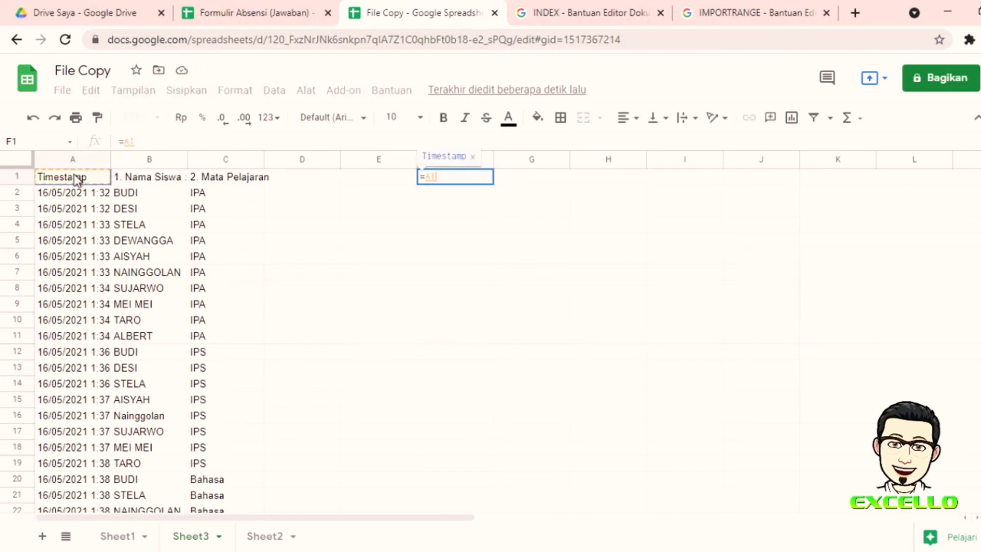
key("Return")
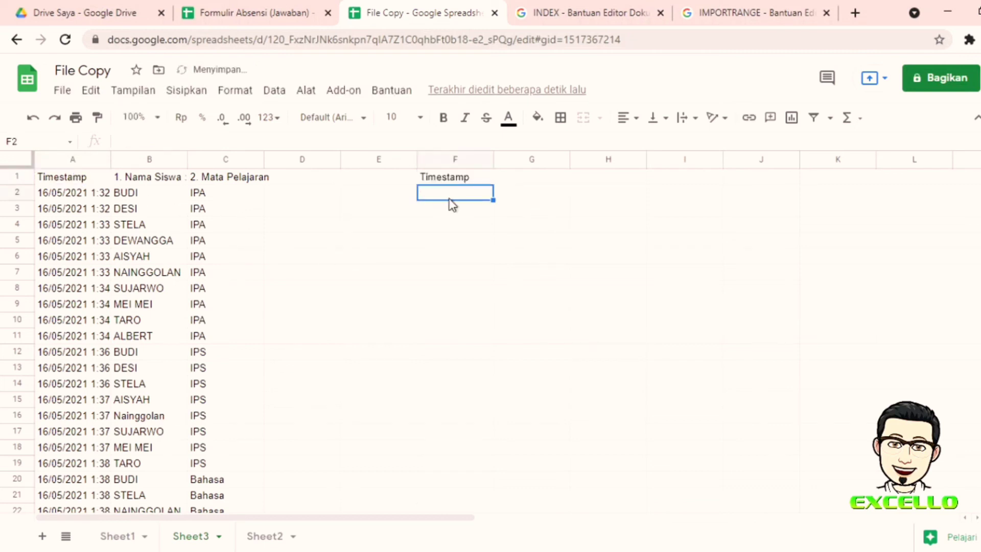
left_click(466, 181)
left_click_drag(491, 183, 543, 422)
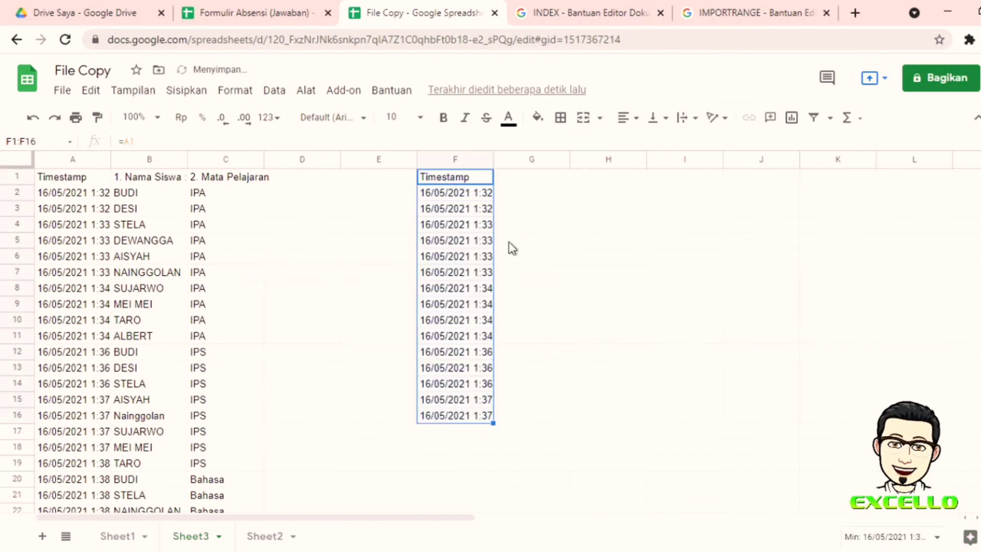
double_click(492, 155)
Step: Check the copied timestamp formulas in column F and the INDEX formula in A1
left_click(477, 306)
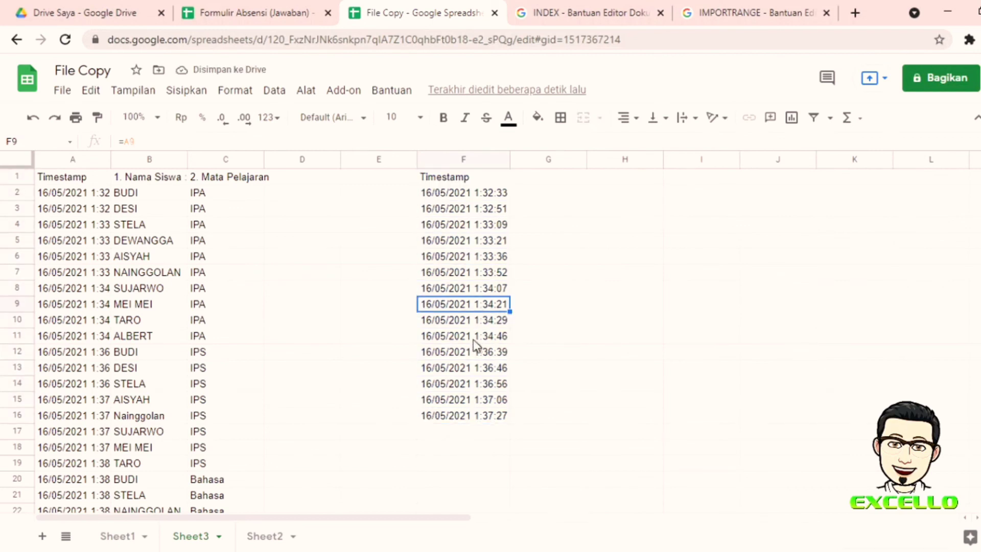
scroll(49, 380, "down", 5)
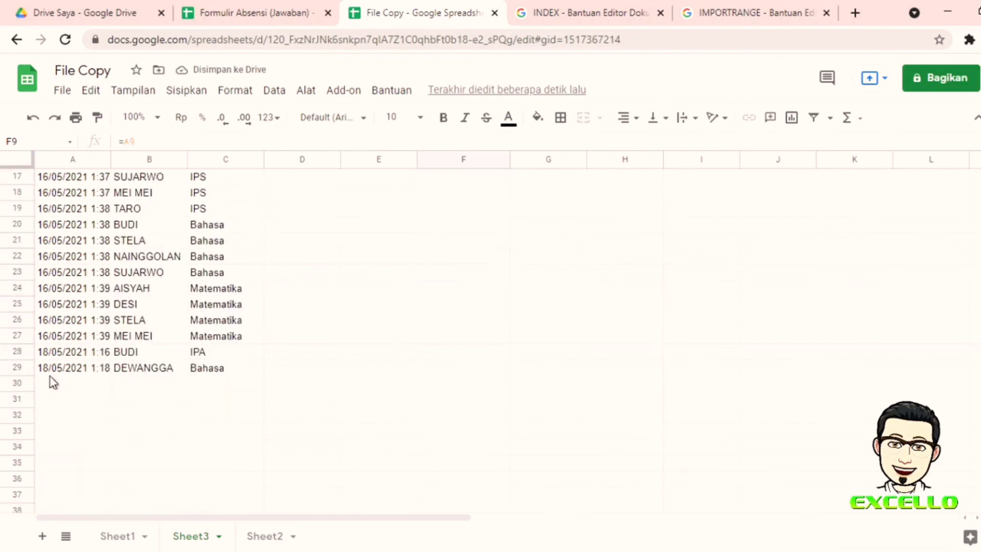
scroll(521, 272, "up", 3)
left_click(458, 290)
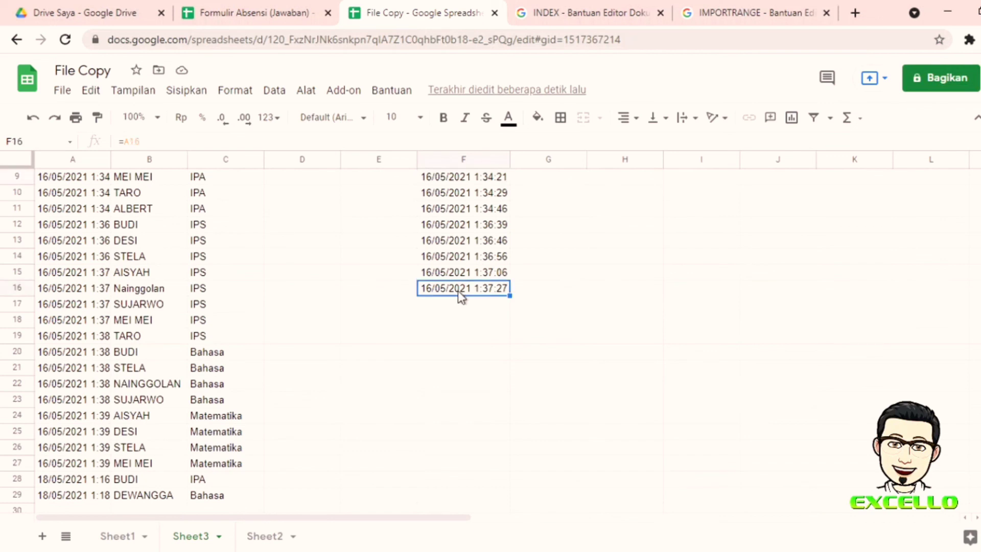
scroll(78, 296, "up", 3)
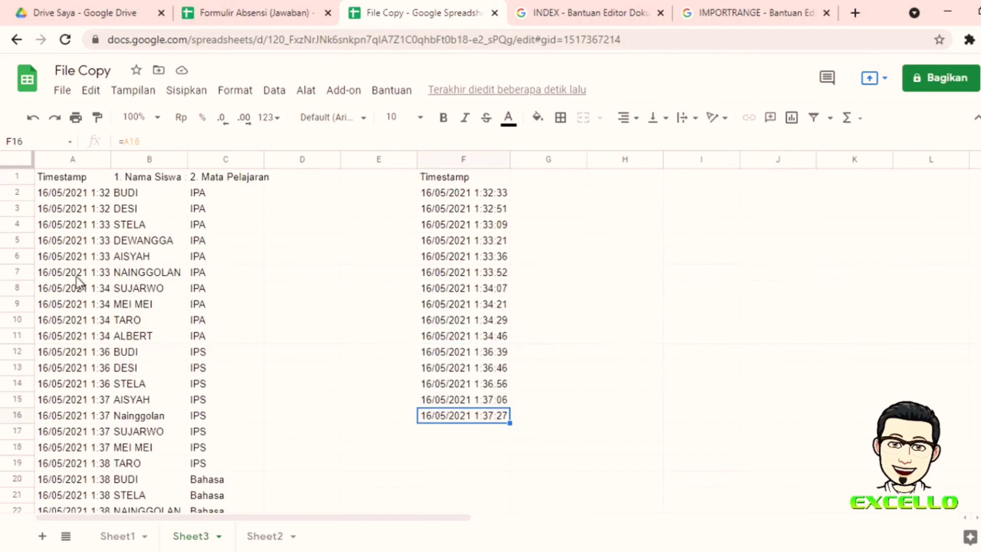
left_click(82, 181)
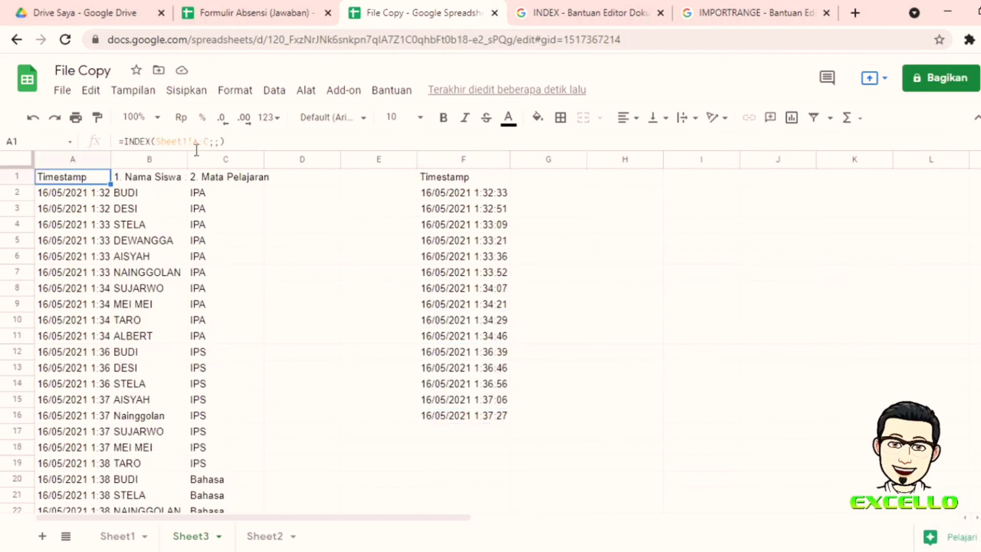
scroll(95, 201, "down", 8)
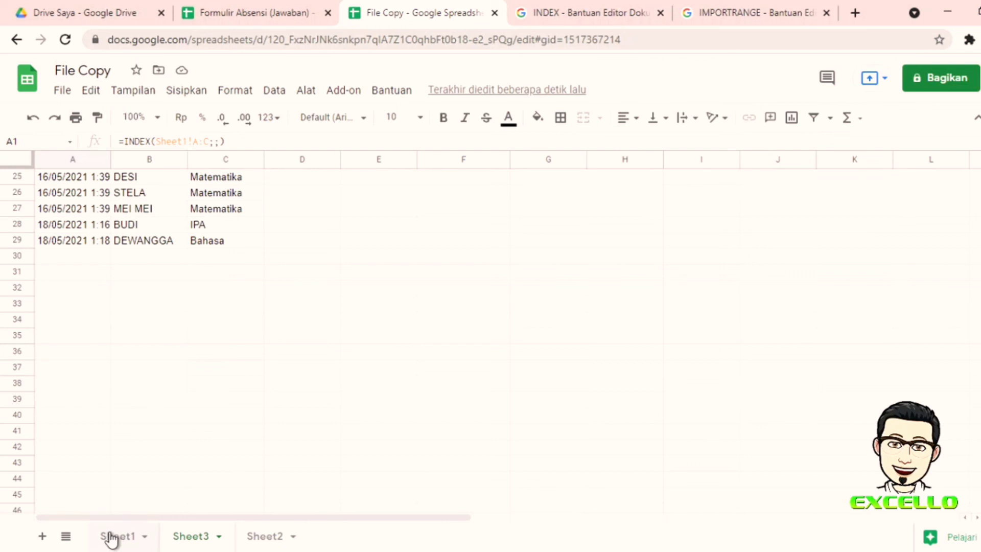
scroll(192, 317, "up", 3)
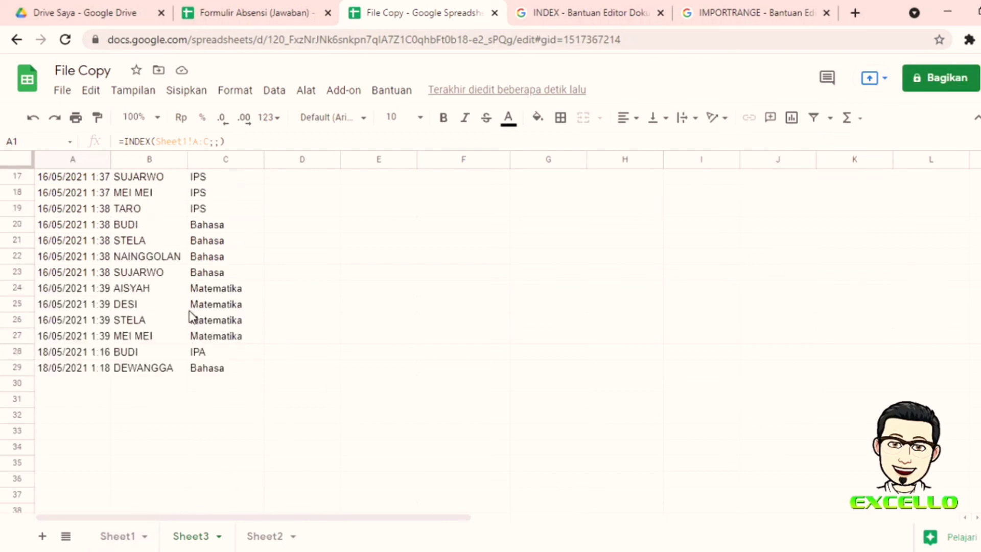
scroll(192, 317, "up", 6)
scroll(201, 307, "down", 3)
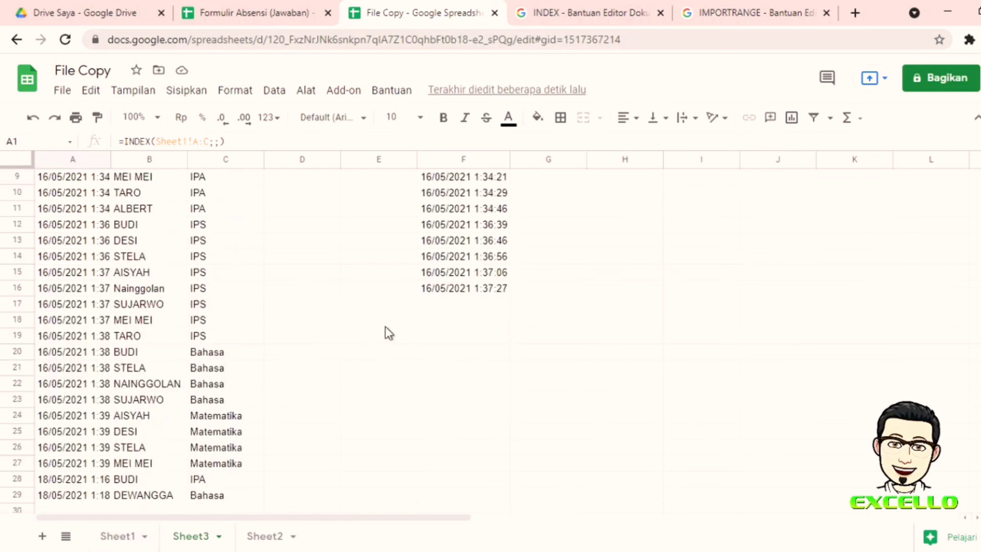
Step: Extend F16's timestamp formula down to F29, then switch to Sheet1
left_click(453, 289)
scroll(505, 294, "down", 2)
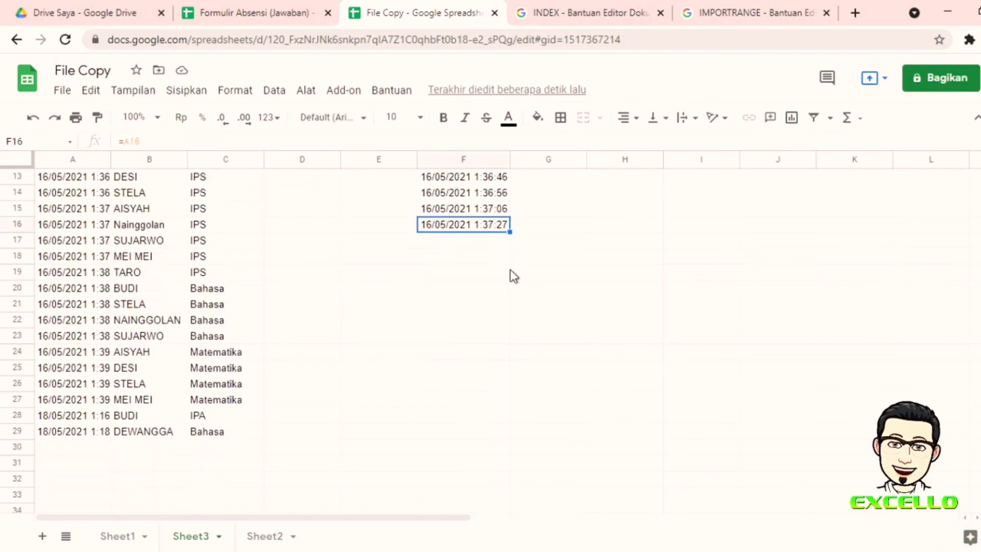
left_click_drag(509, 231, 508, 432)
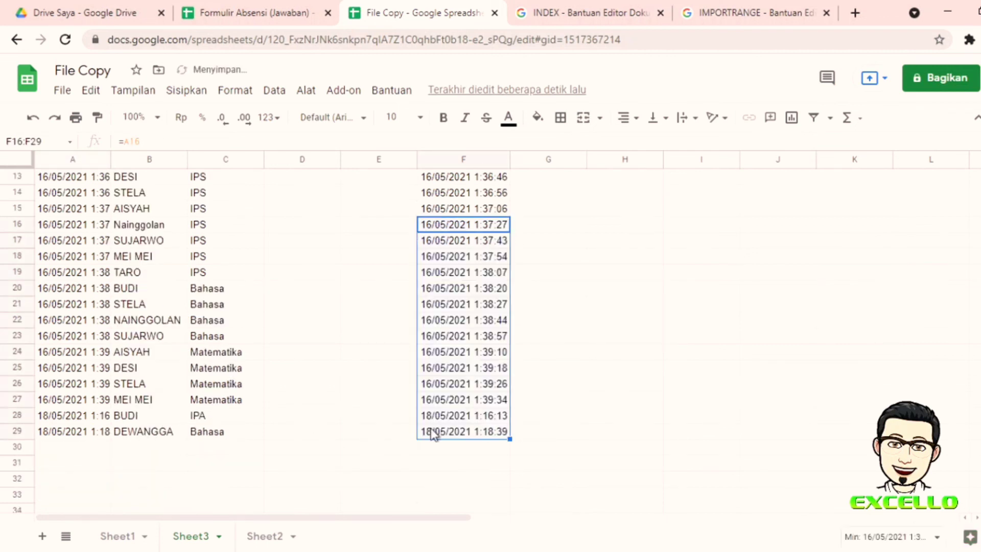
scroll(439, 388, "up", 4)
left_click(447, 337)
scroll(240, 280, "up", 2)
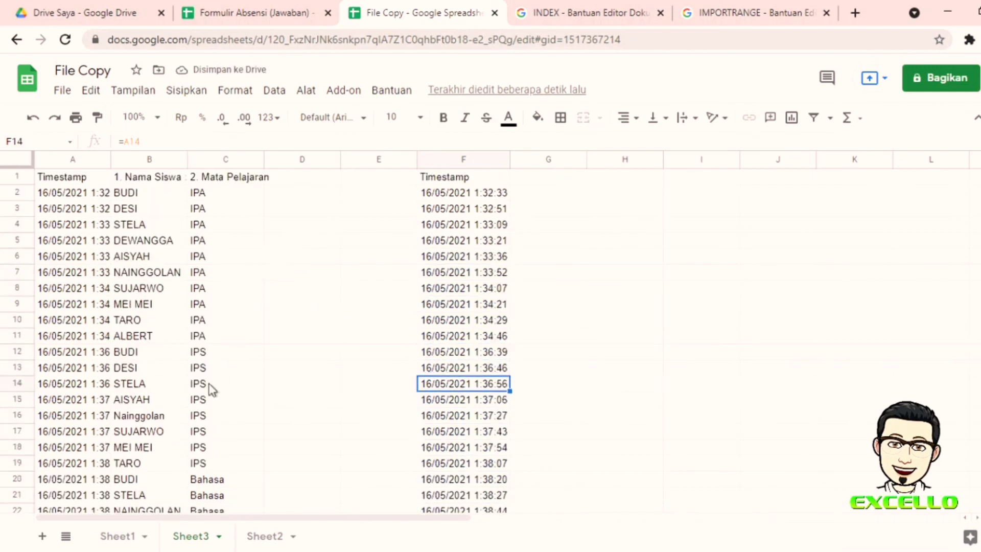
left_click(119, 537)
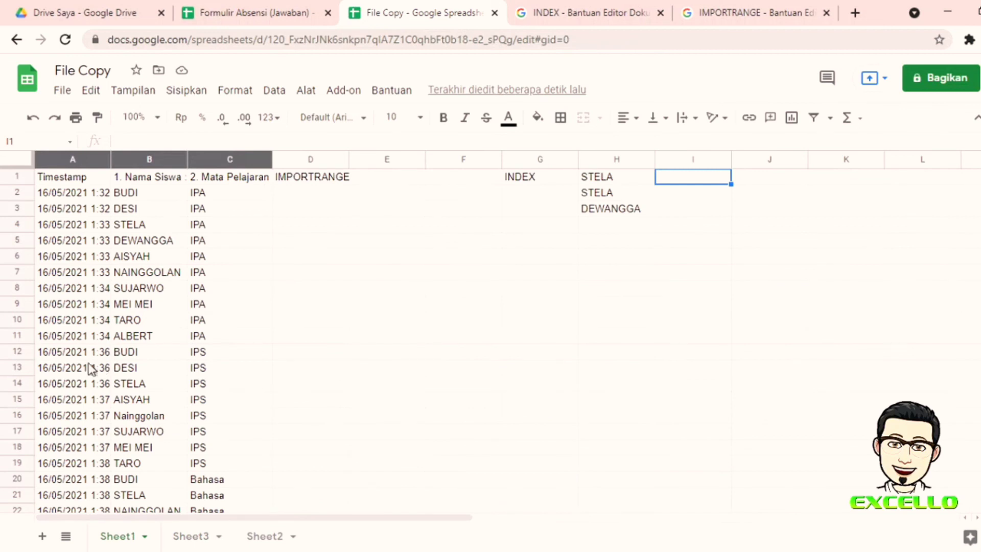
scroll(81, 373, "down", 5)
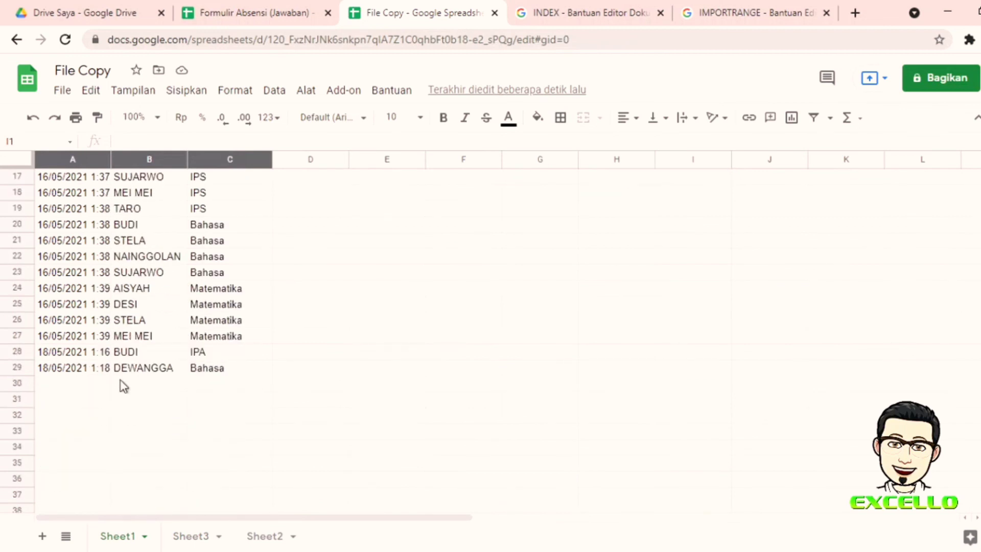
Step: In Formulir Absensi (Jawaban), copy the DEWANGGA row A29:C29 down into rows 30 and 31
left_click(262, 14)
scroll(153, 358, "down", 2)
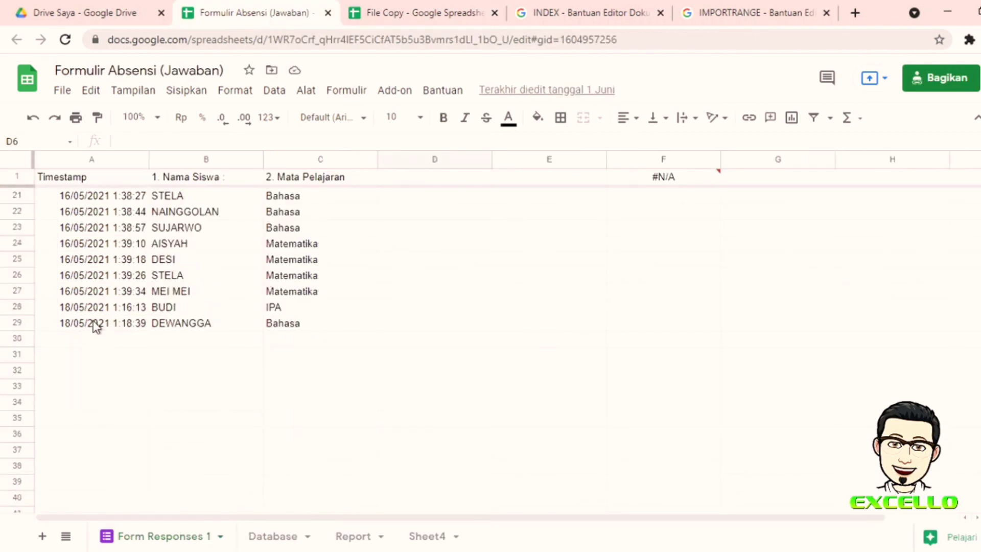
left_click_drag(97, 324, 311, 329)
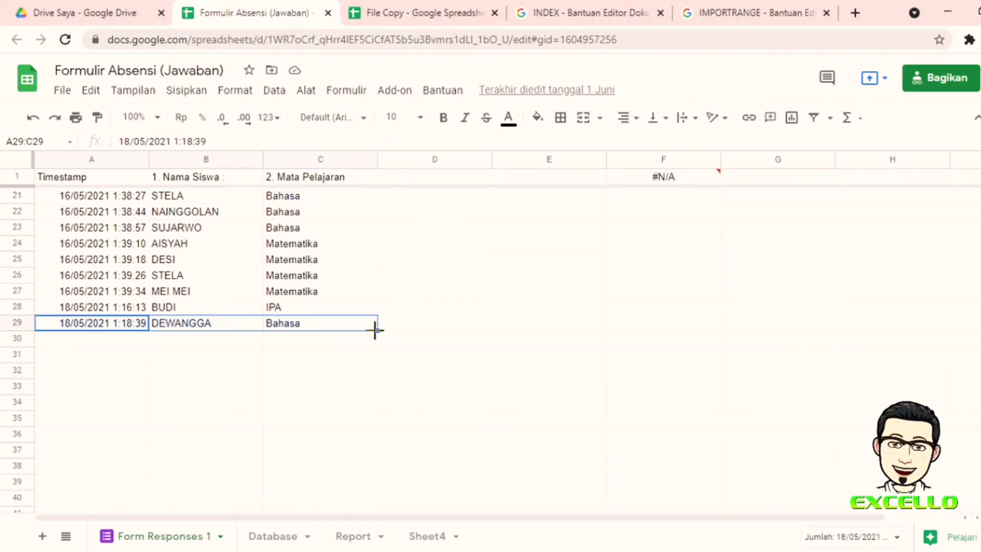
left_click_drag(374, 329, 378, 355)
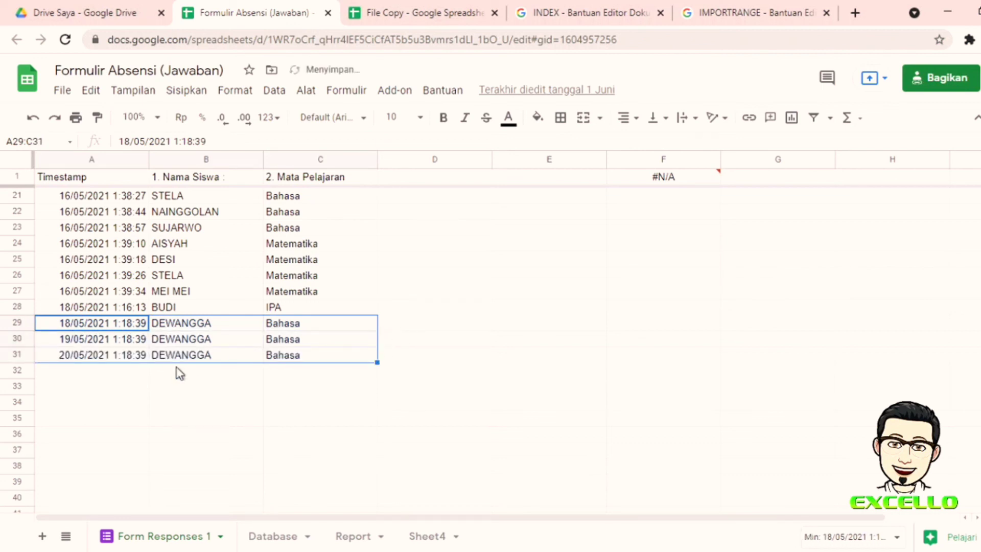
Step: Rename B30 and B31 to DEWANGGA 1 and DEWANGGA 2, then return to File Copy
double_click(223, 339)
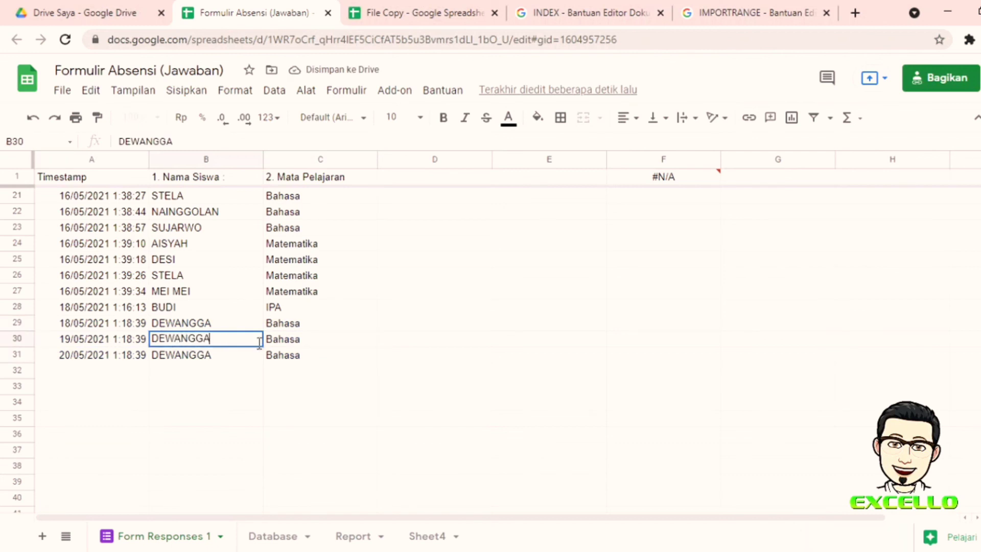
type("1")
double_click(238, 355)
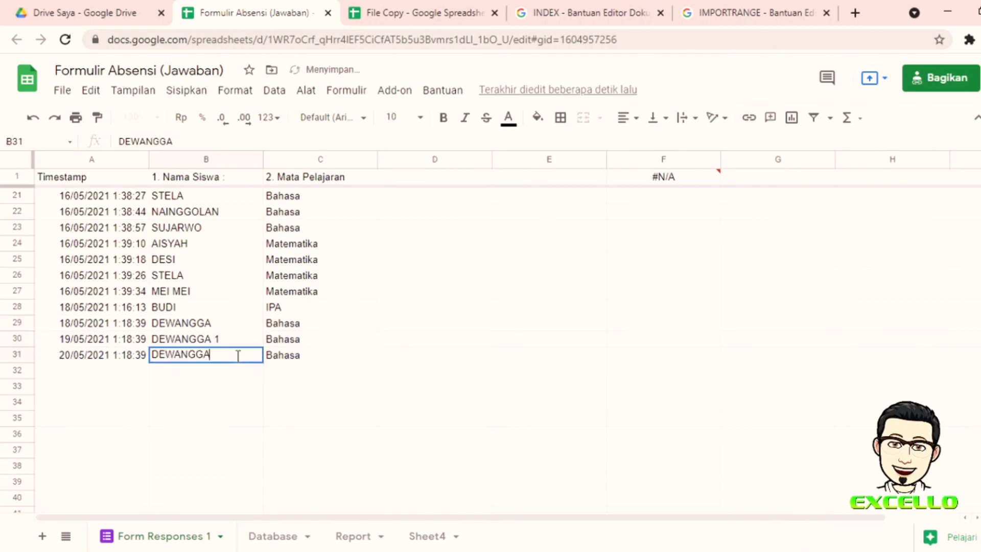
type("2")
left_click(452, 365)
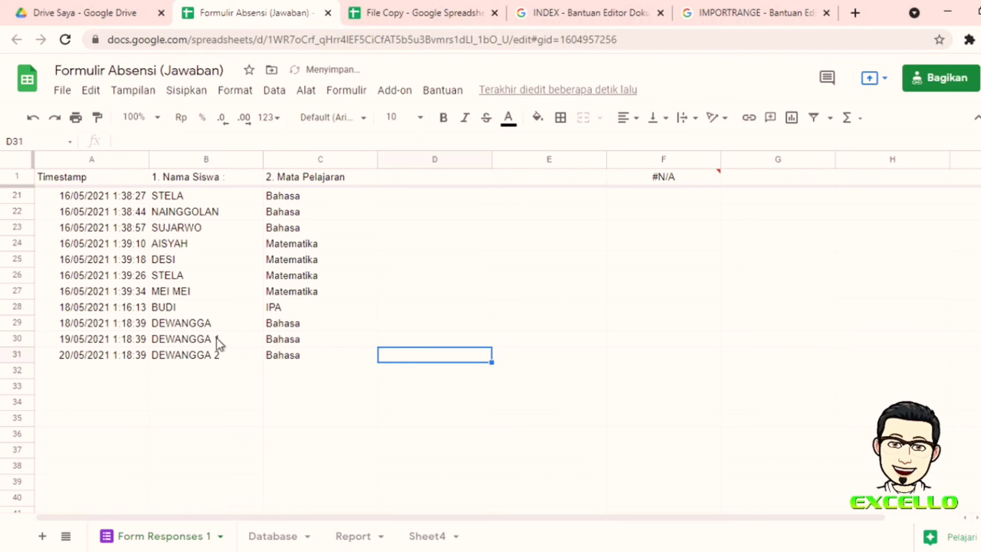
left_click(429, 13)
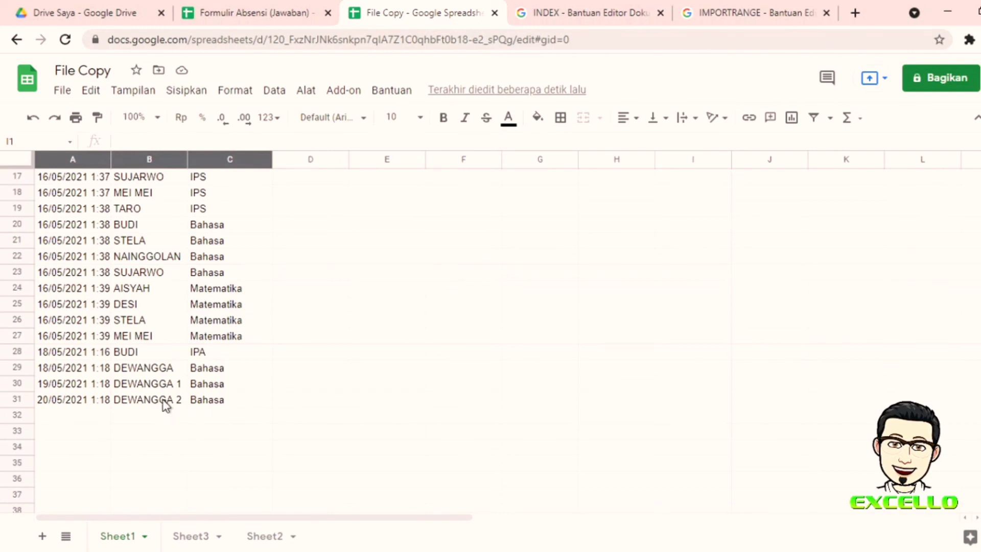
left_click(181, 539)
scroll(308, 337, "down", 5)
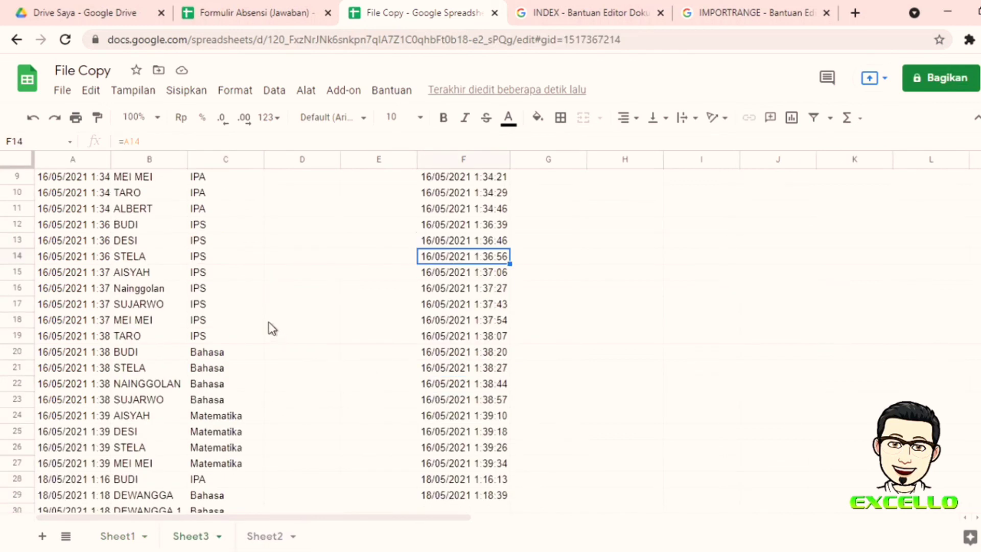
left_click(164, 420)
left_click(158, 434)
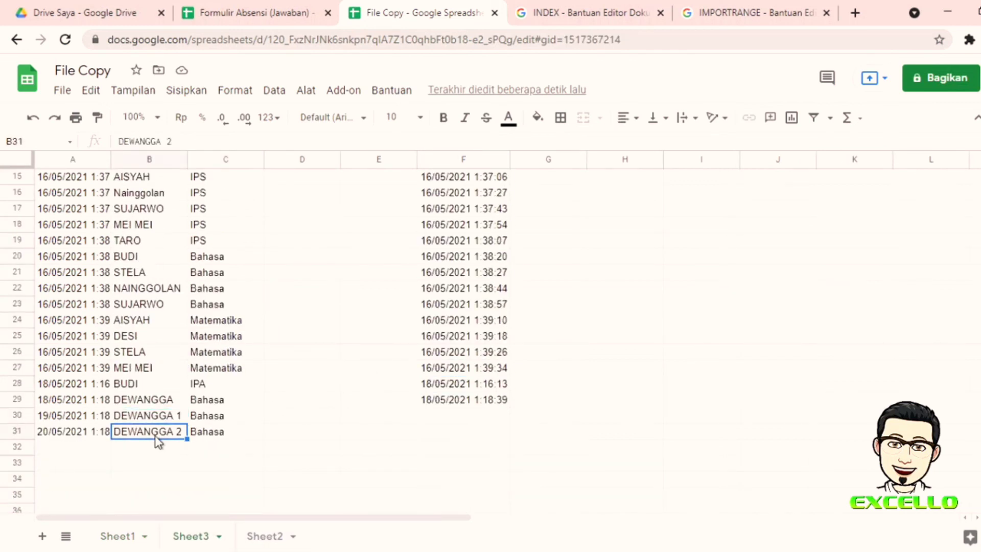
left_click(436, 401)
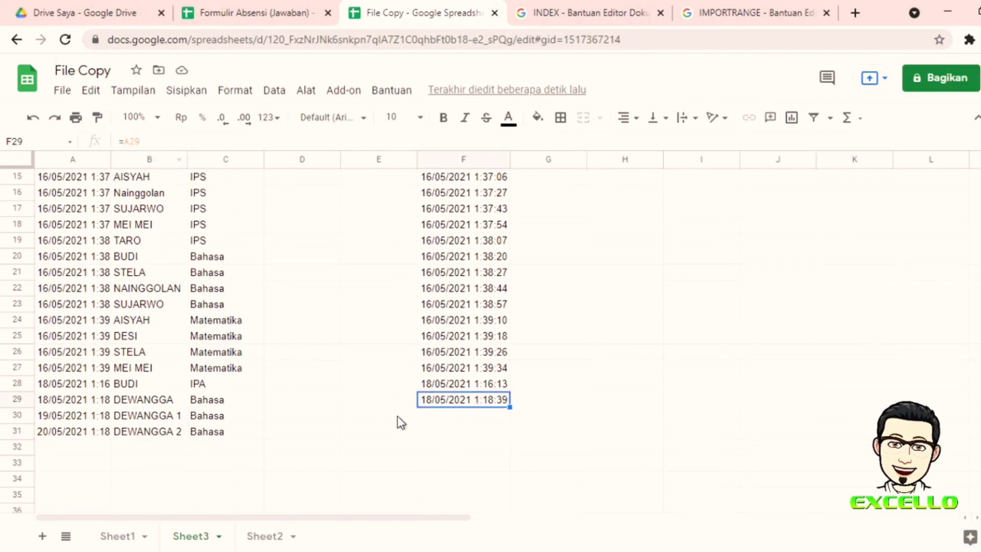
scroll(108, 306, "up", 5)
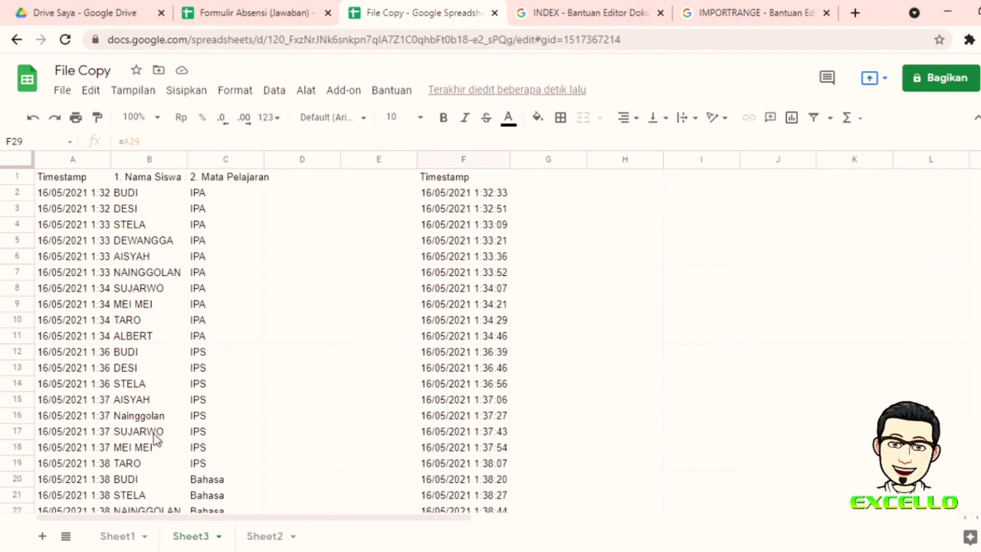
left_click(118, 537)
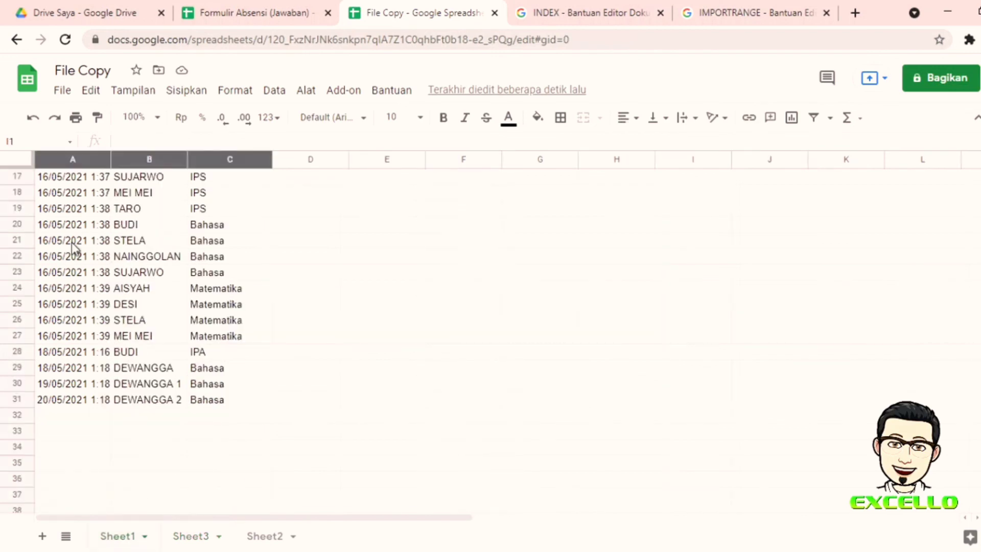
scroll(72, 247, "up", 5)
left_click(75, 177)
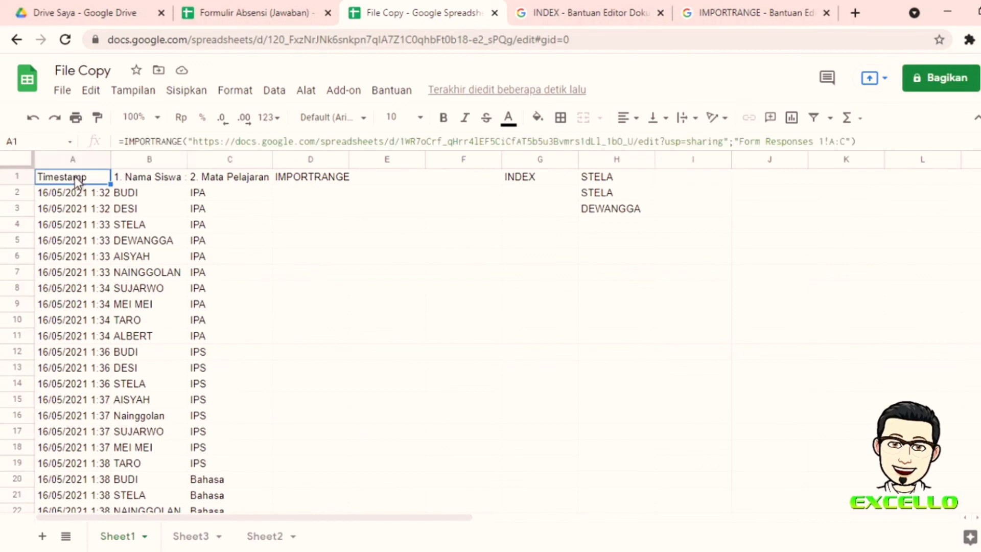
left_click(184, 540)
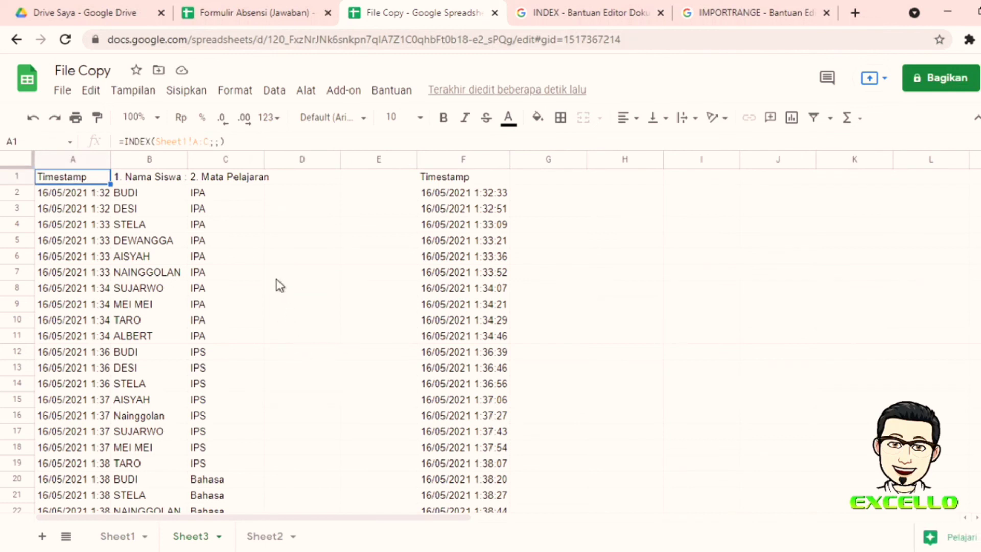
left_click(123, 539)
Step: Open Sheet2 with the IMPORTRANGE and INDEX function notes
left_click(261, 536)
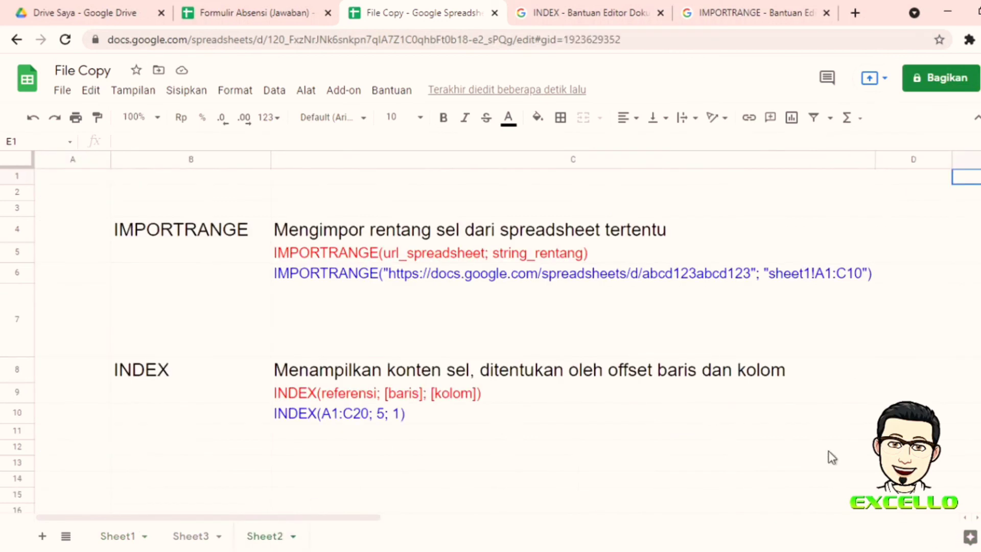